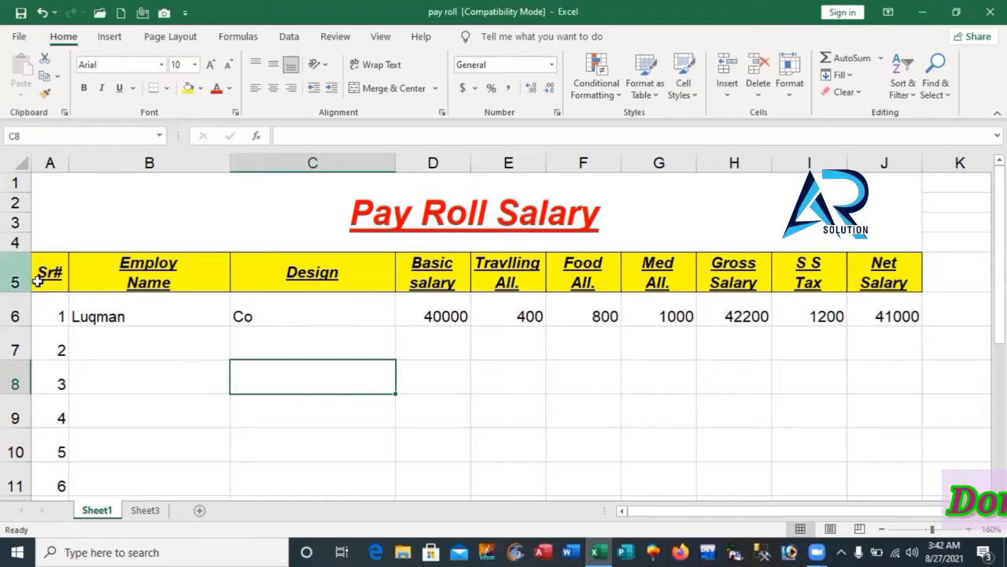
# Correct the B5 header from 'Employ Name' to 'Employee Name'.
pyautogui.click(191, 274)
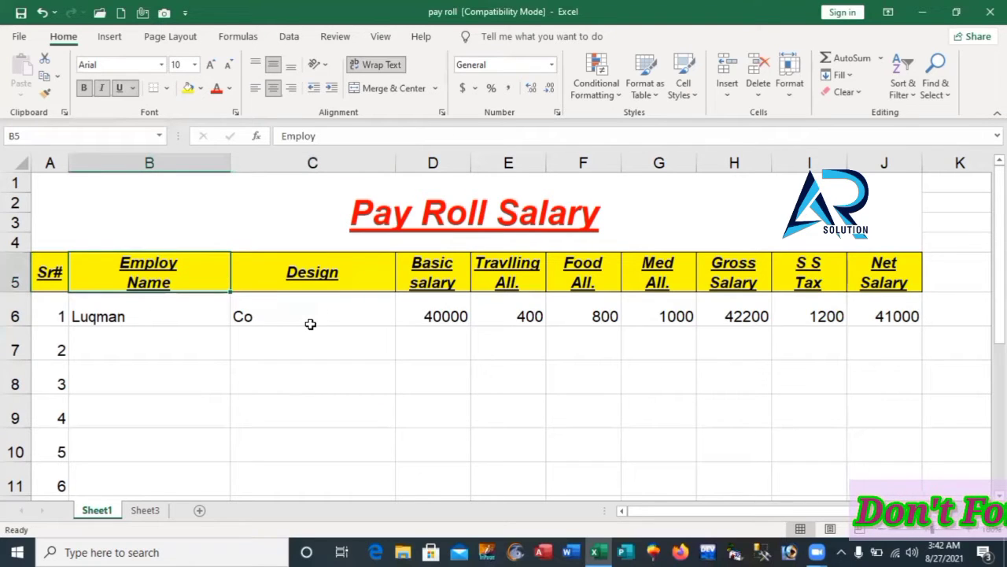
pyautogui.doubleClick(175, 264)
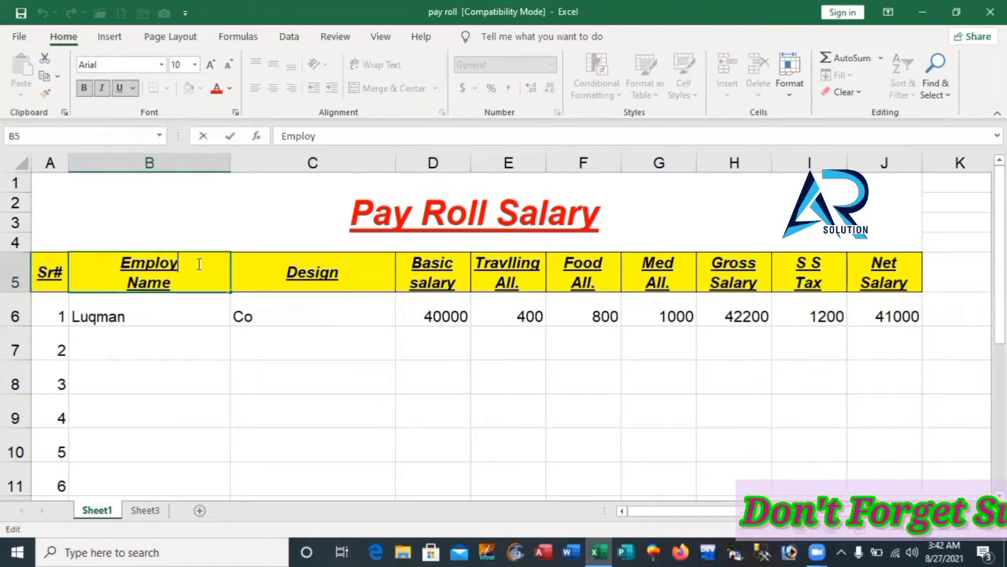
pyautogui.write('ee')
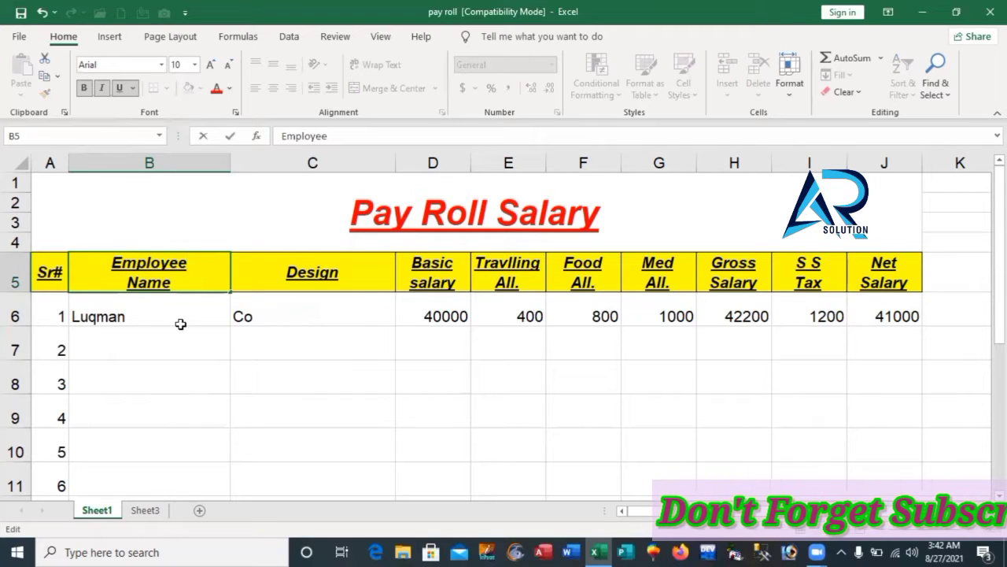
pyautogui.click(176, 314)
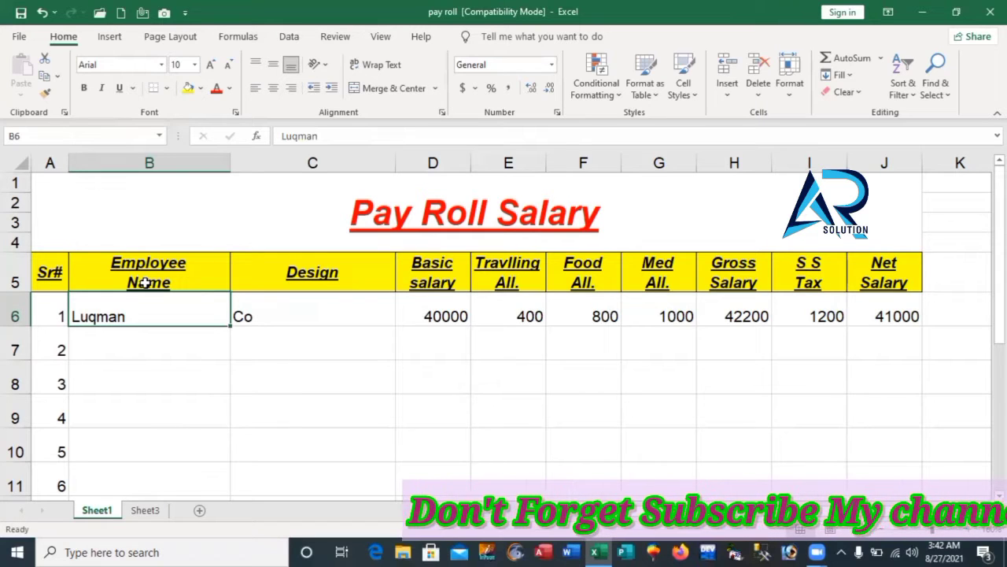
# Change the C5 header from 'Design' to 'Designation'.
pyautogui.click(313, 287)
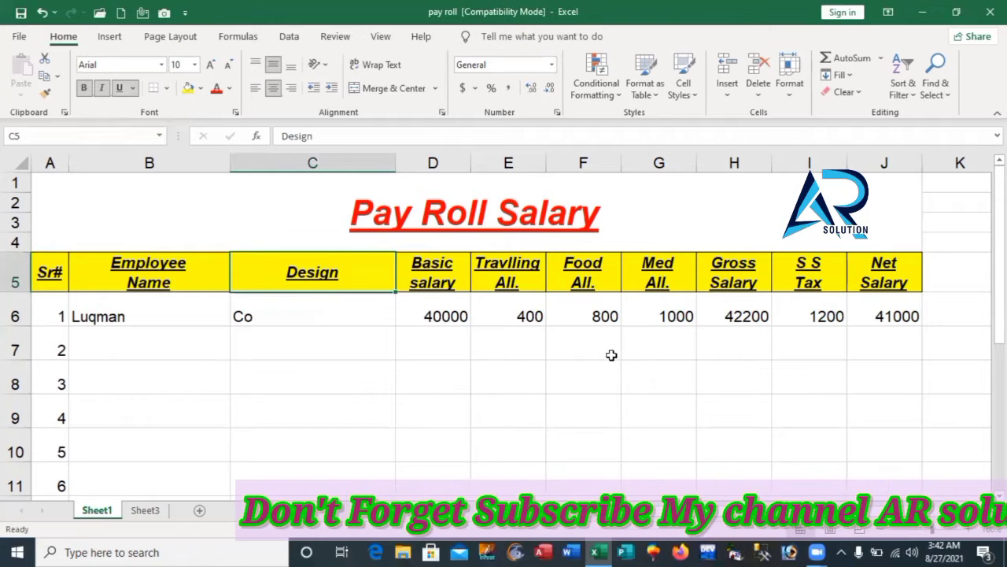
pyautogui.press('F2')
pyautogui.write('atio')
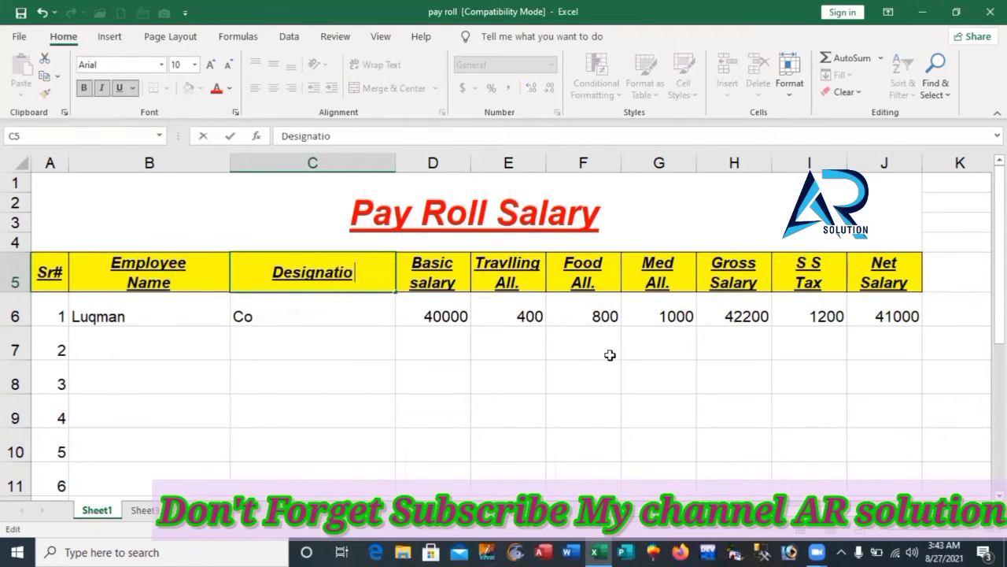
pyautogui.write('n')
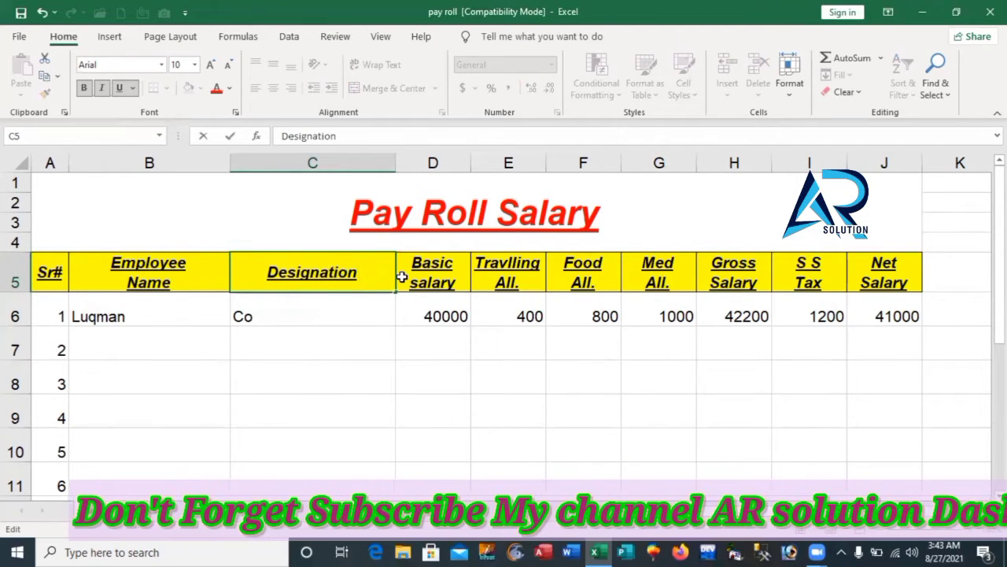
pyautogui.click(403, 280)
pyautogui.press('Down')
pyautogui.press('Down')
pyautogui.press('Down')
pyautogui.press('Right')
pyautogui.press('Right')
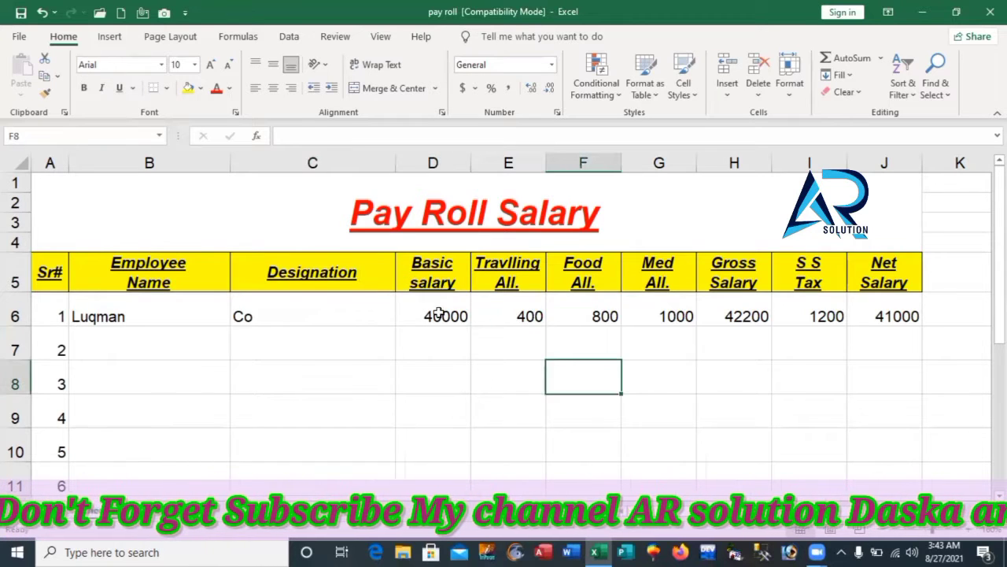
# Review the salary column headers from Basic Salary through S S Tax.
pyautogui.click(418, 276)
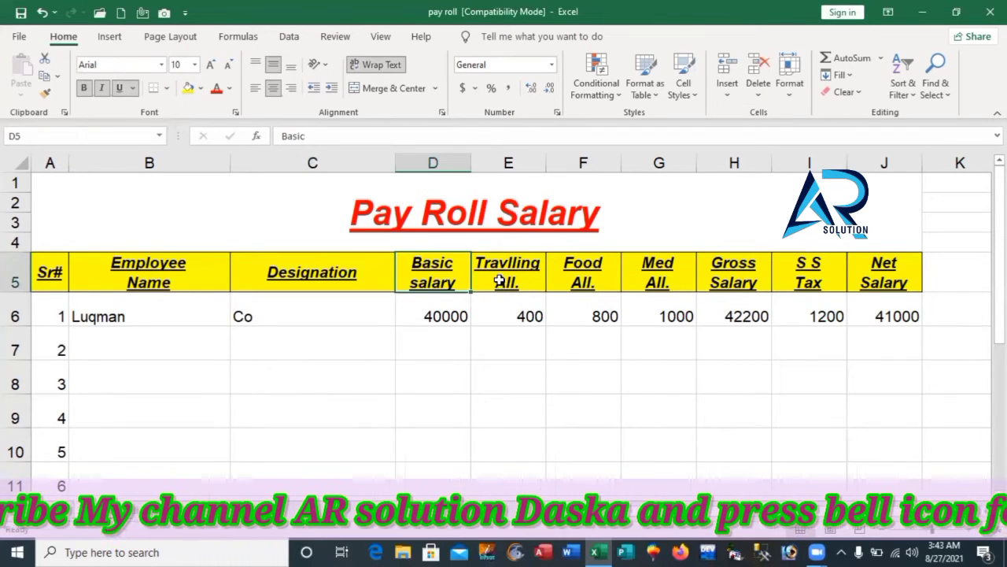
pyautogui.click(499, 281)
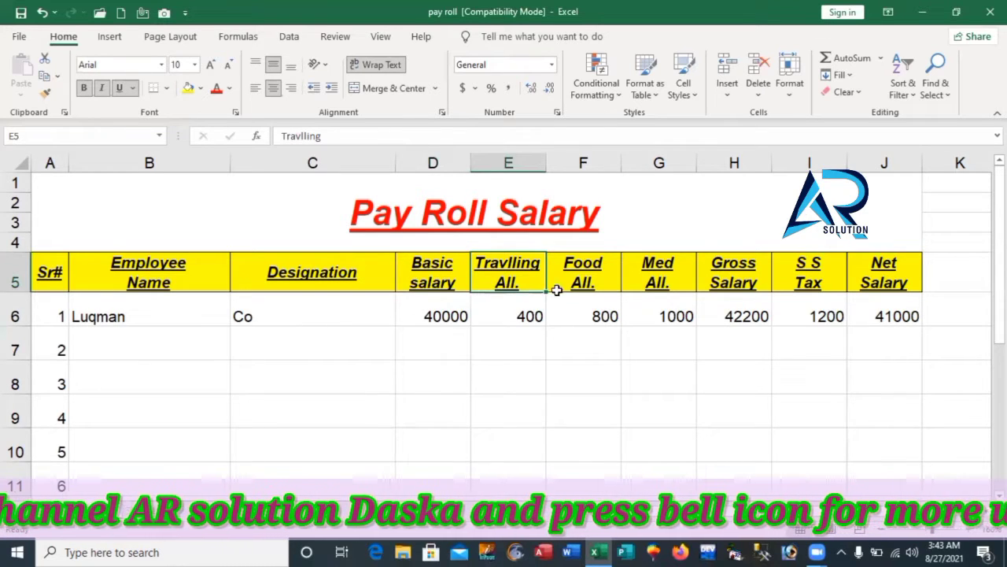
pyautogui.click(607, 278)
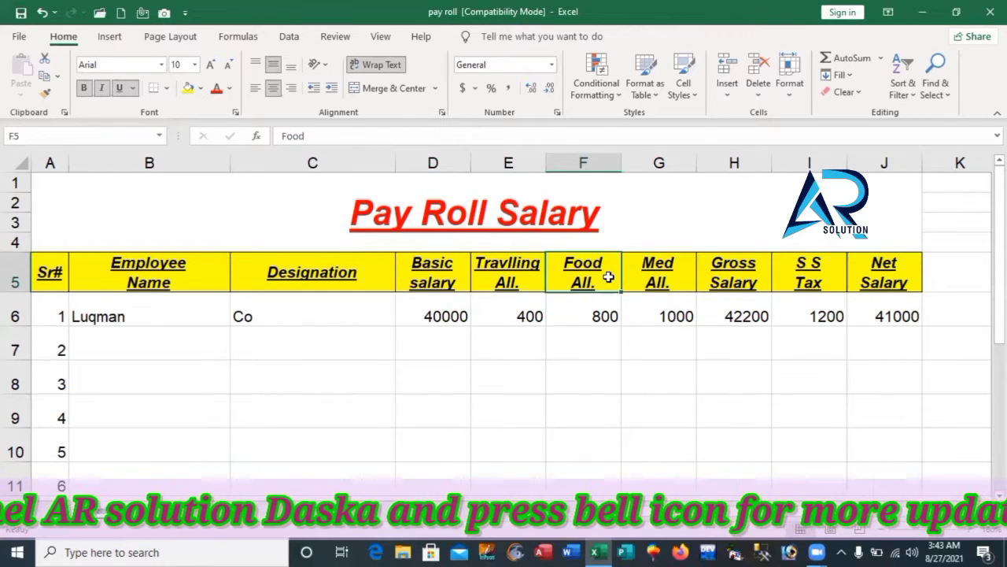
pyautogui.click(658, 281)
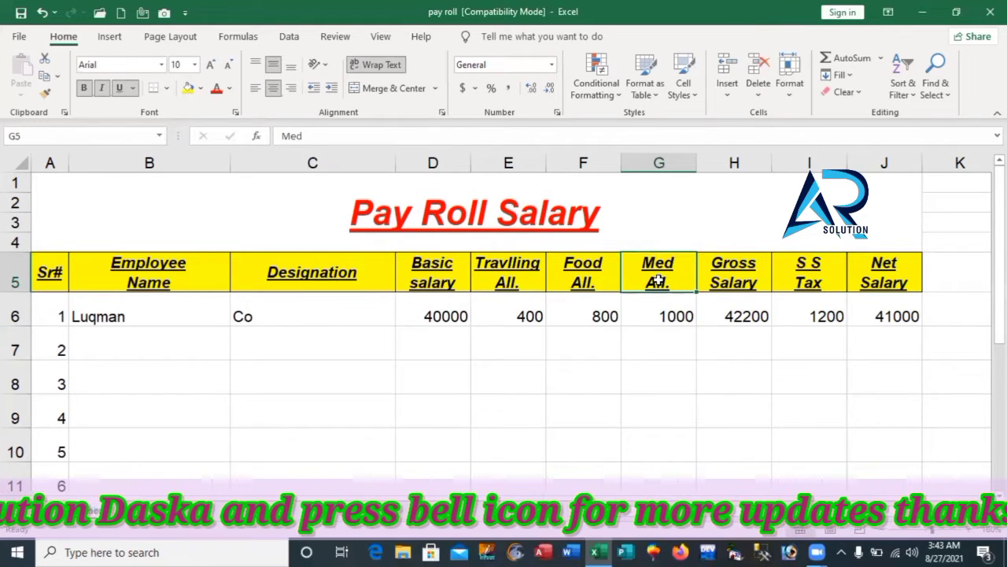
pyautogui.click(738, 279)
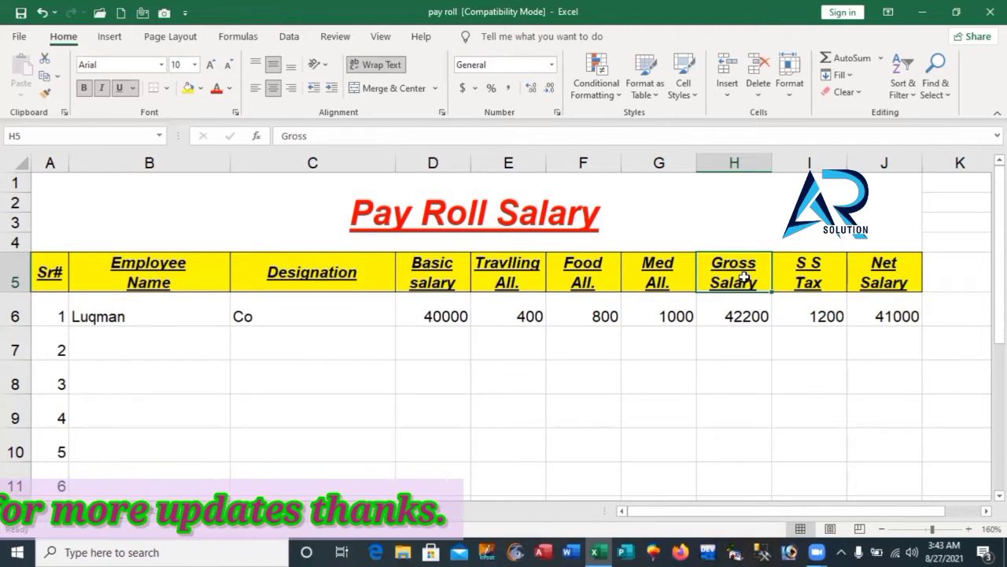
pyautogui.click(809, 282)
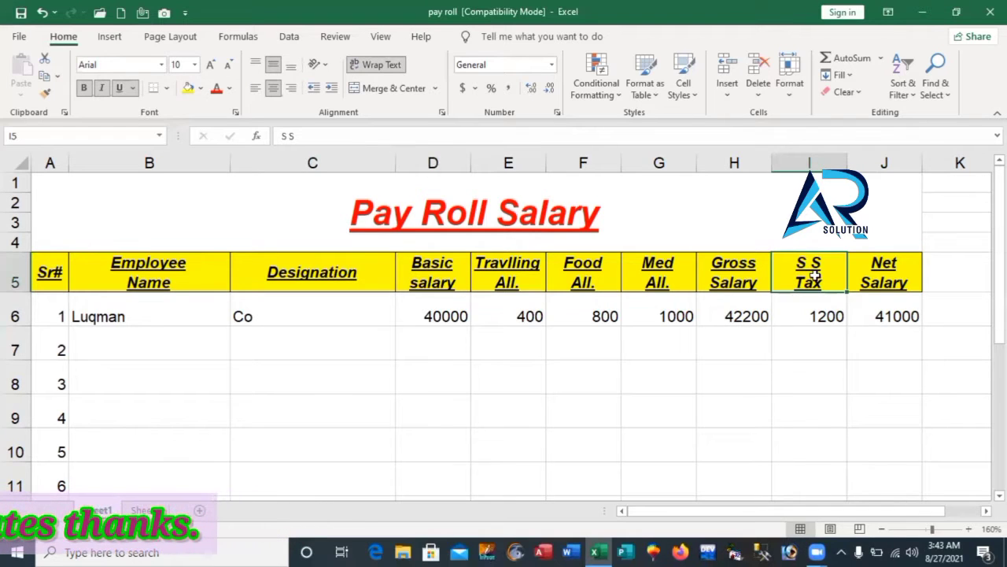
# Check the first employee's values, SS tax formula =IF(D6>=40000,3%*D6,0) and net salary 41000.
pyautogui.click(828, 323)
pyautogui.click(703, 315)
pyautogui.click(639, 315)
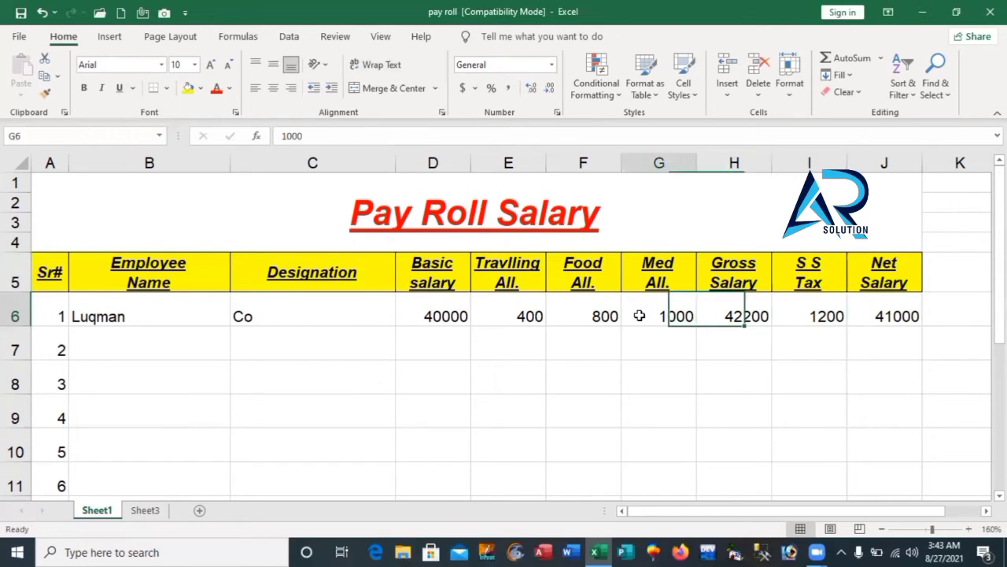
pyautogui.click(572, 315)
pyautogui.click(507, 310)
pyautogui.click(449, 311)
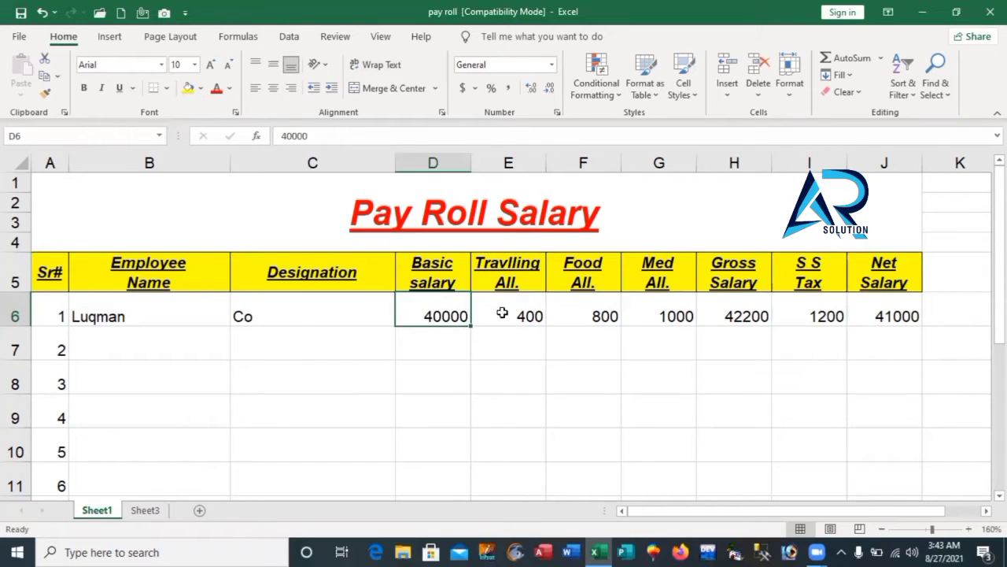
pyautogui.click(815, 315)
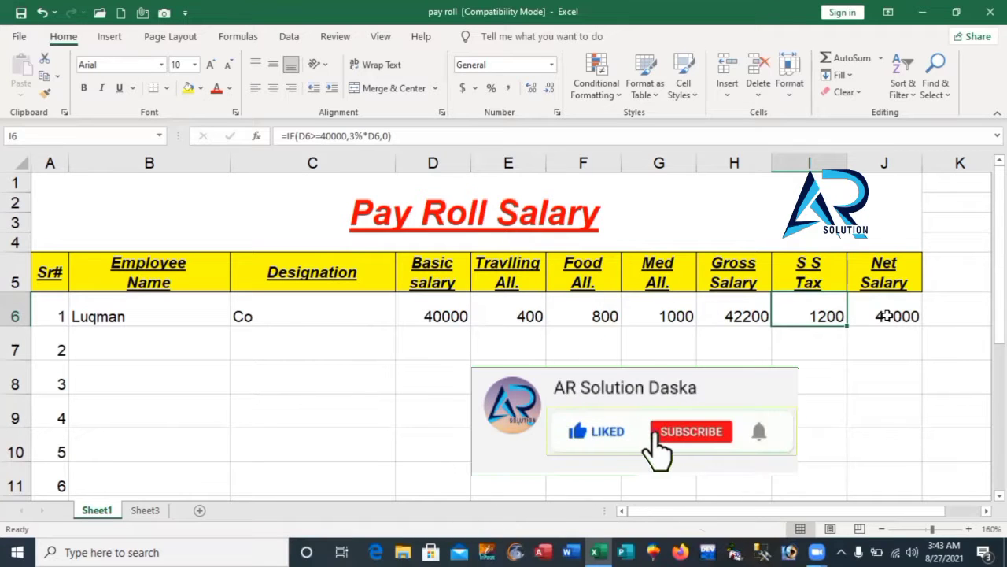
pyautogui.click(851, 317)
pyautogui.click(831, 317)
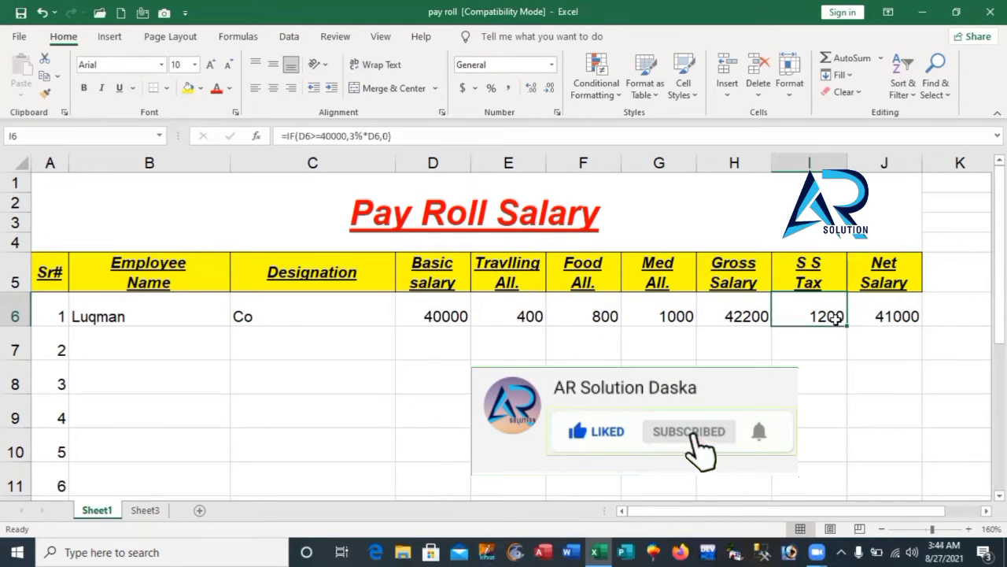
pyautogui.click(899, 270)
pyautogui.click(895, 318)
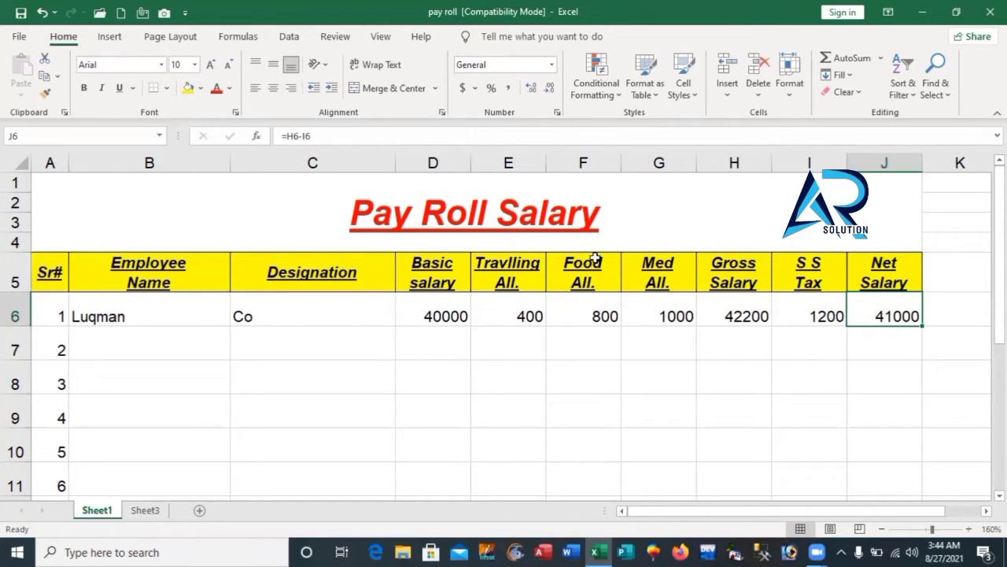
pyautogui.click(126, 342)
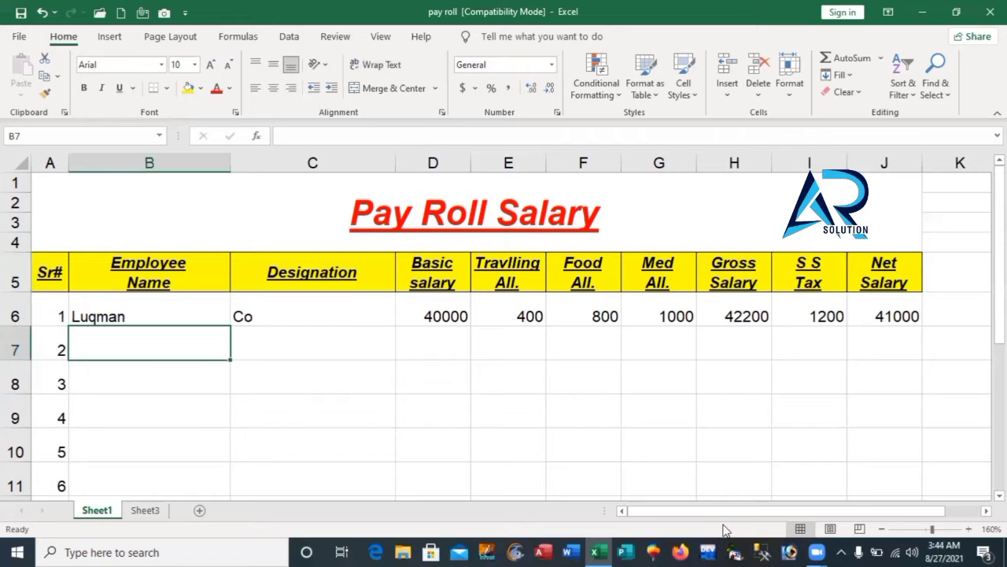
# Fill row 7 with the second employee's name, designation Co and basic salary 55000.
pyautogui.write('Ahmed')
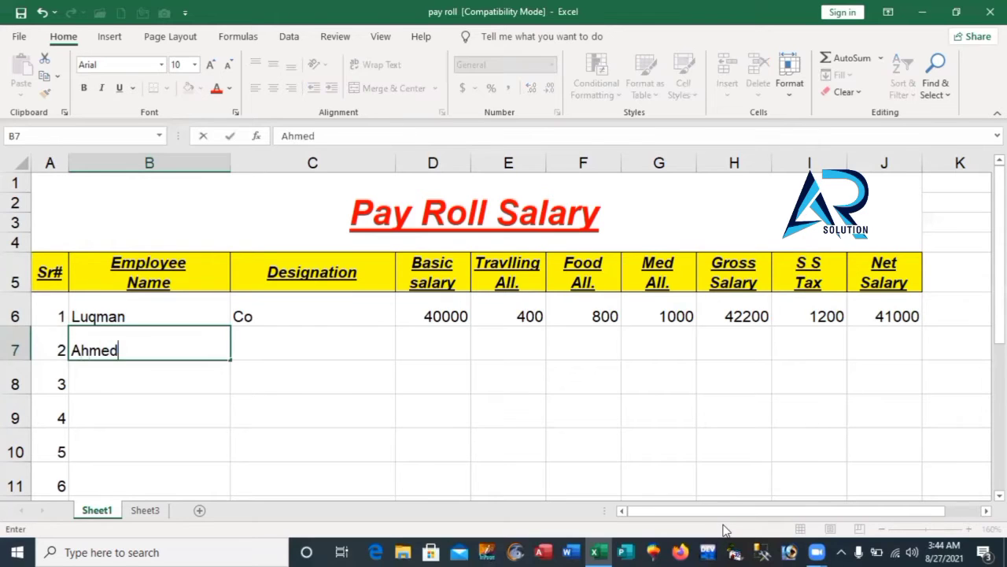
pyautogui.press('Tab')
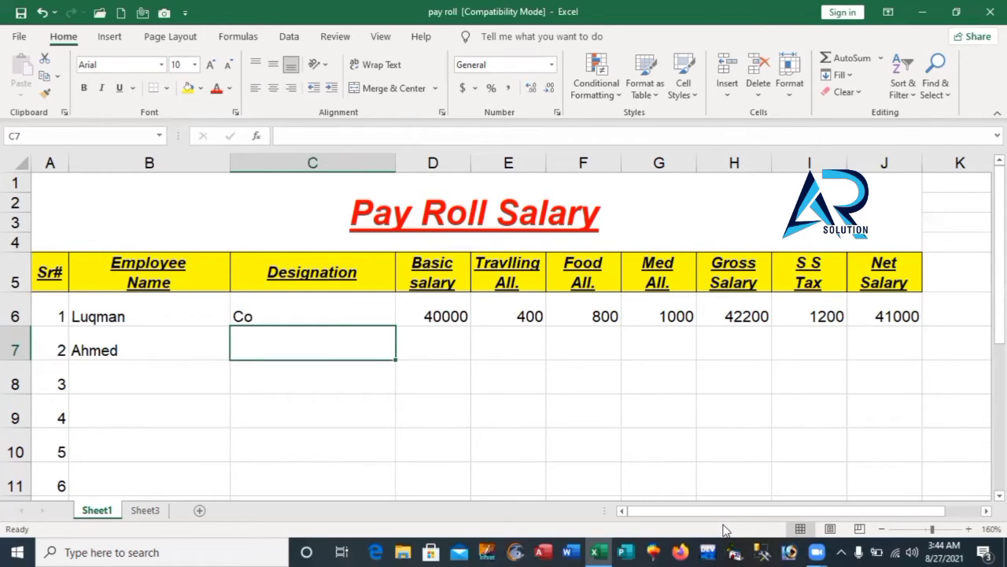
pyautogui.write('Co')
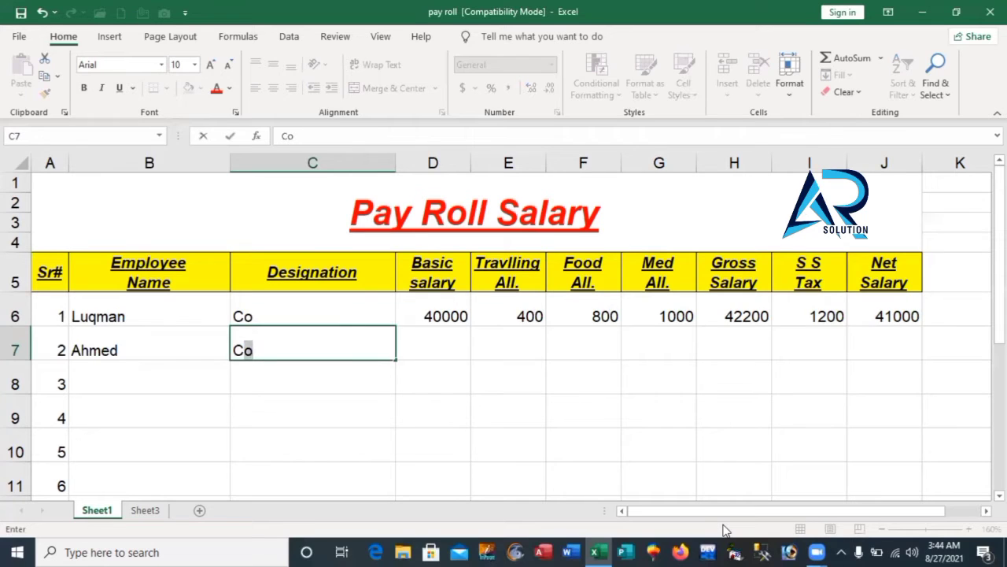
pyautogui.press('Tab')
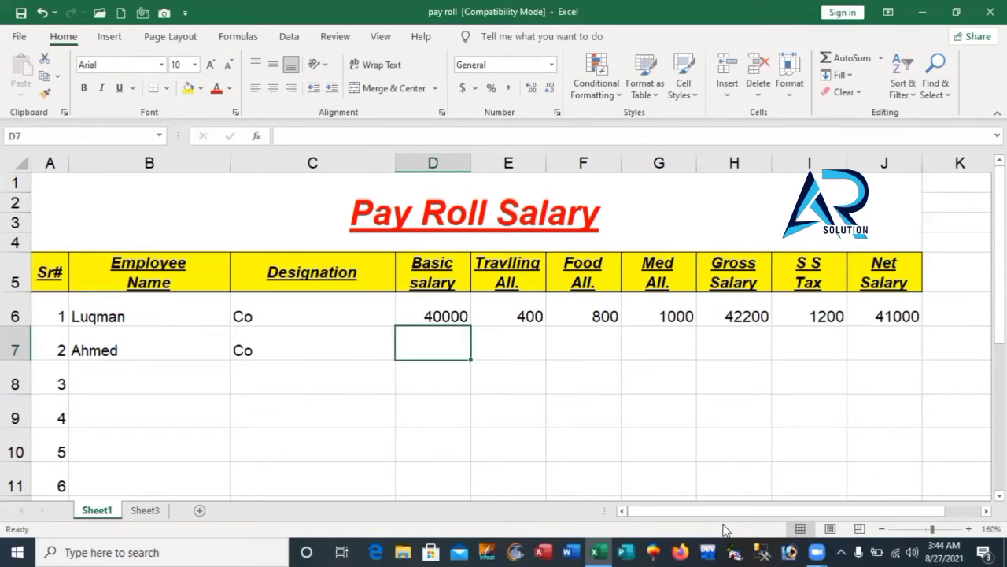
pyautogui.write('5')
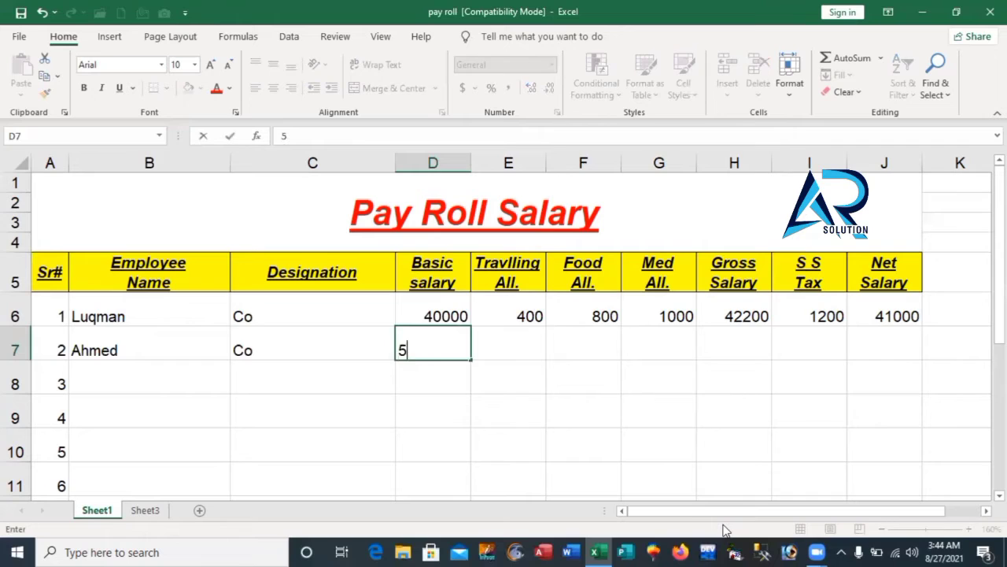
pyautogui.write('5000')
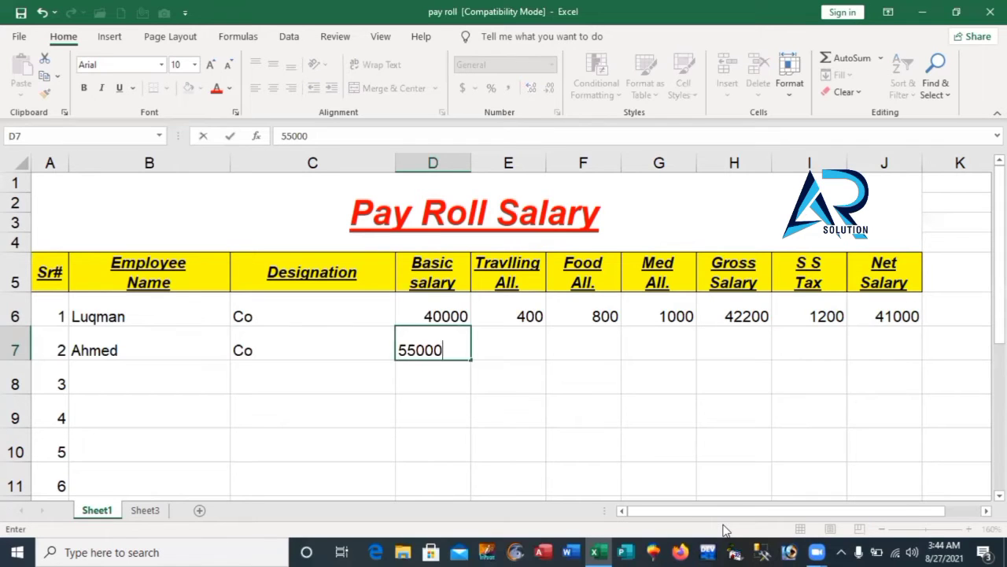
pyautogui.press('Tab')
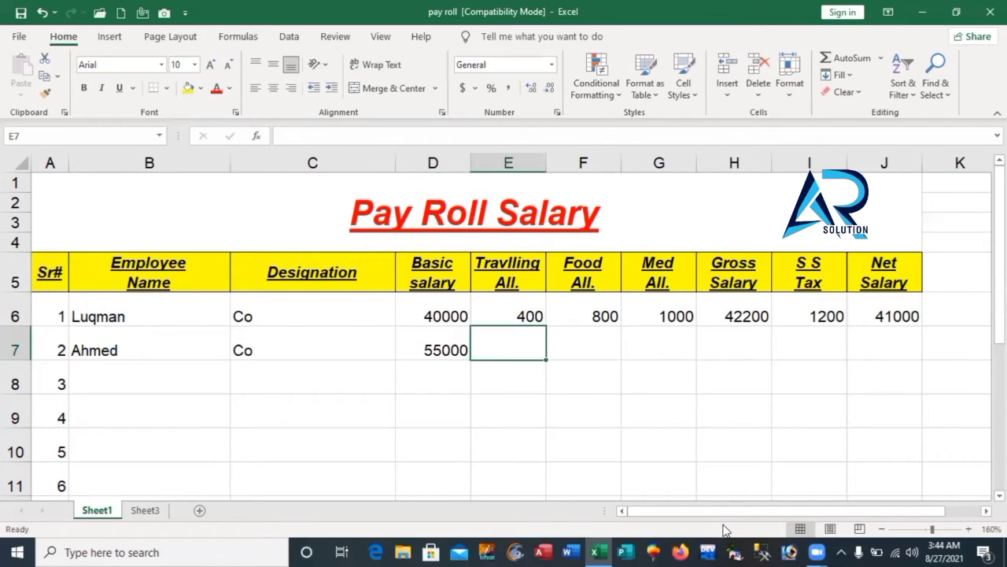
pyautogui.write('=')
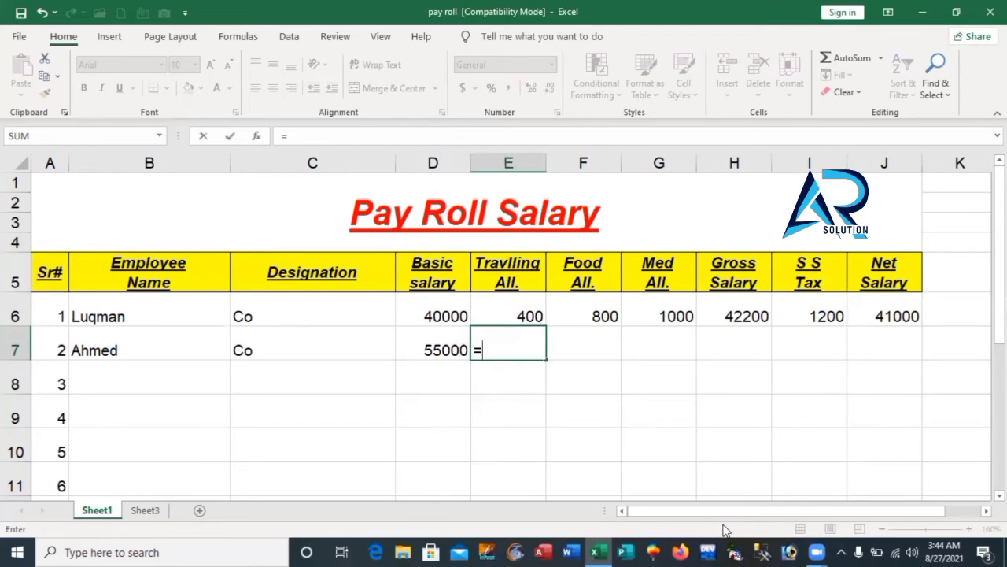
# Enter =D7*5% in E7 (2750) and =D7*7% in F7 (3850), then type =D7*8% in G7.
pyautogui.press('Left')
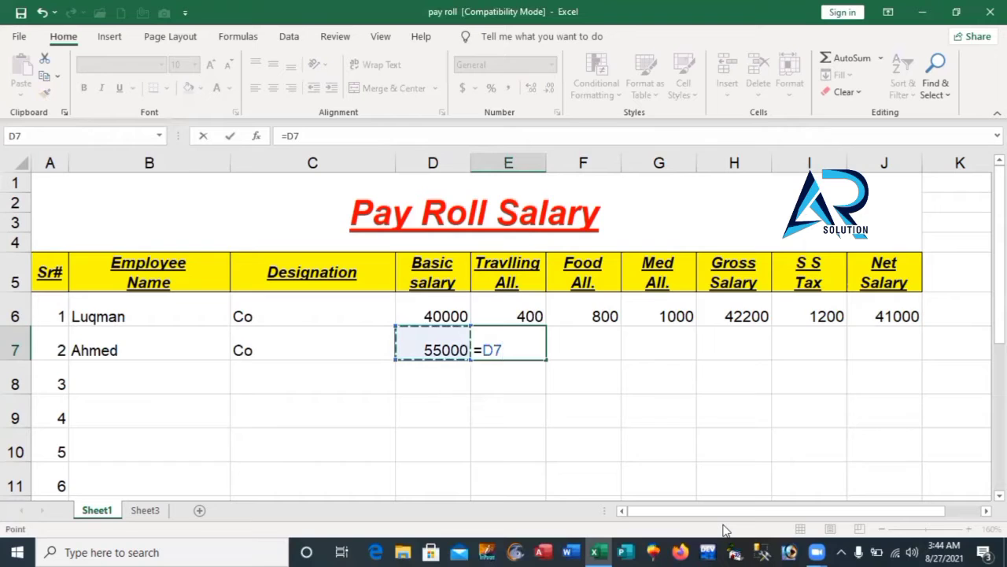
pyautogui.write('*')
pyautogui.write('5')
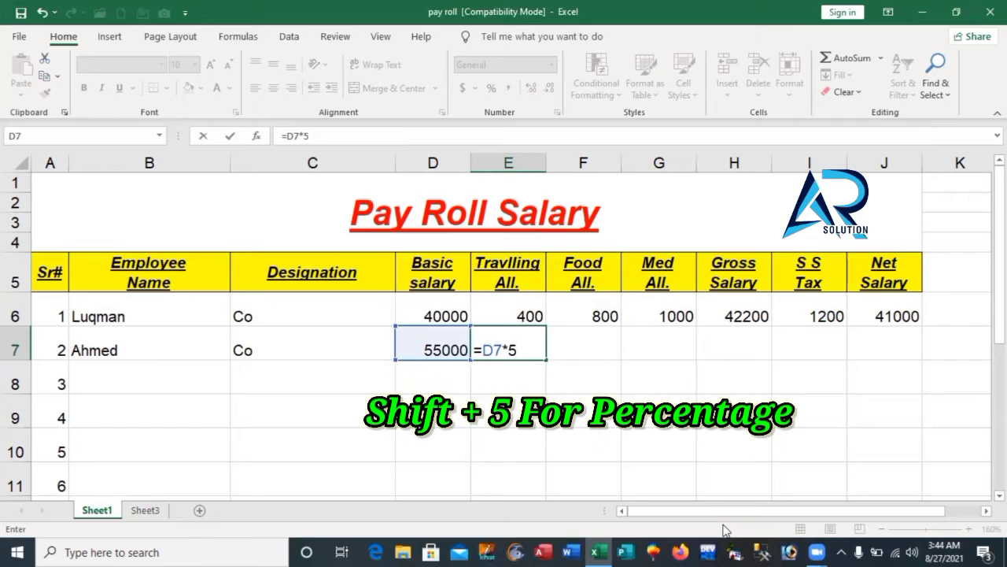
pyautogui.write('%')
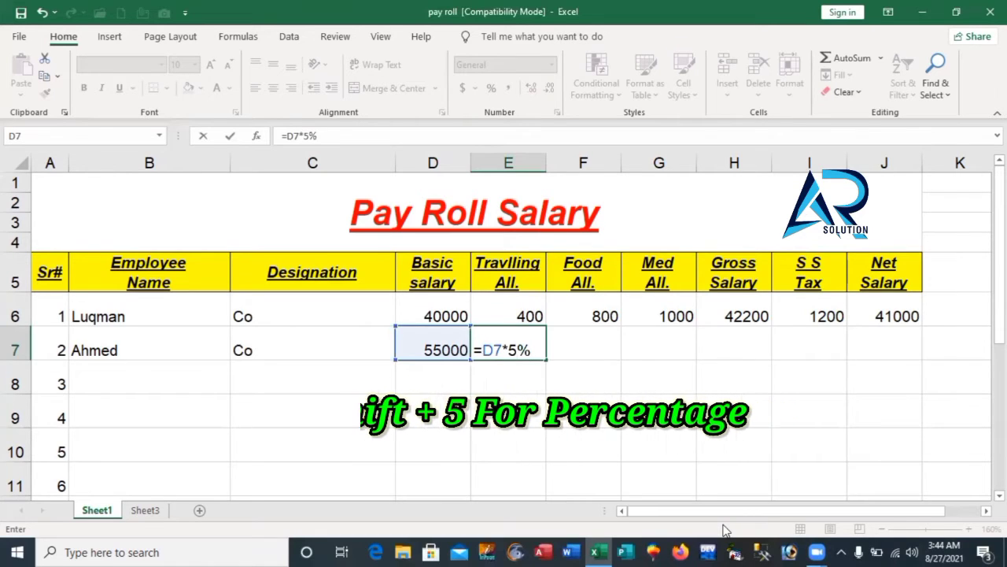
pyautogui.press('Tab')
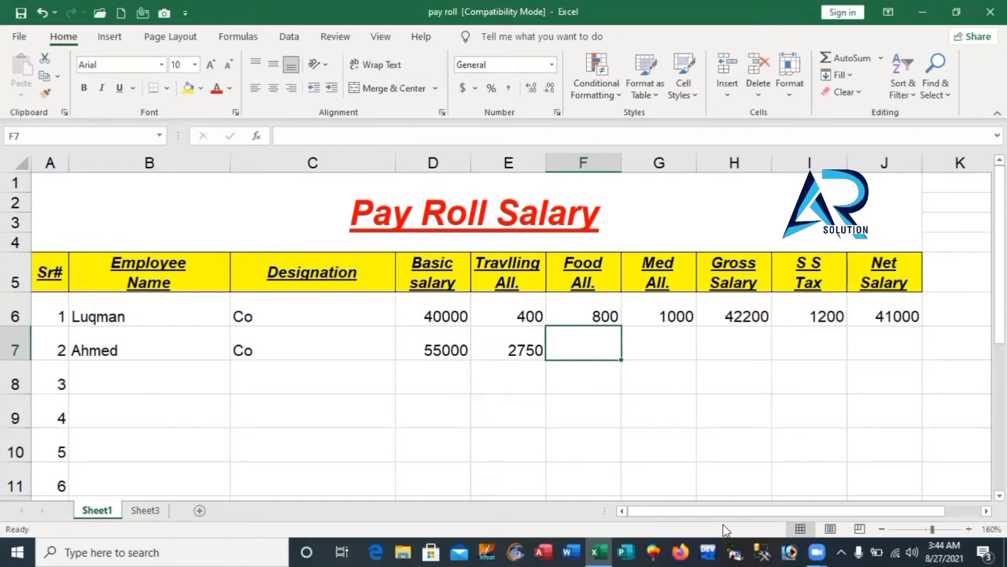
pyautogui.write('=')
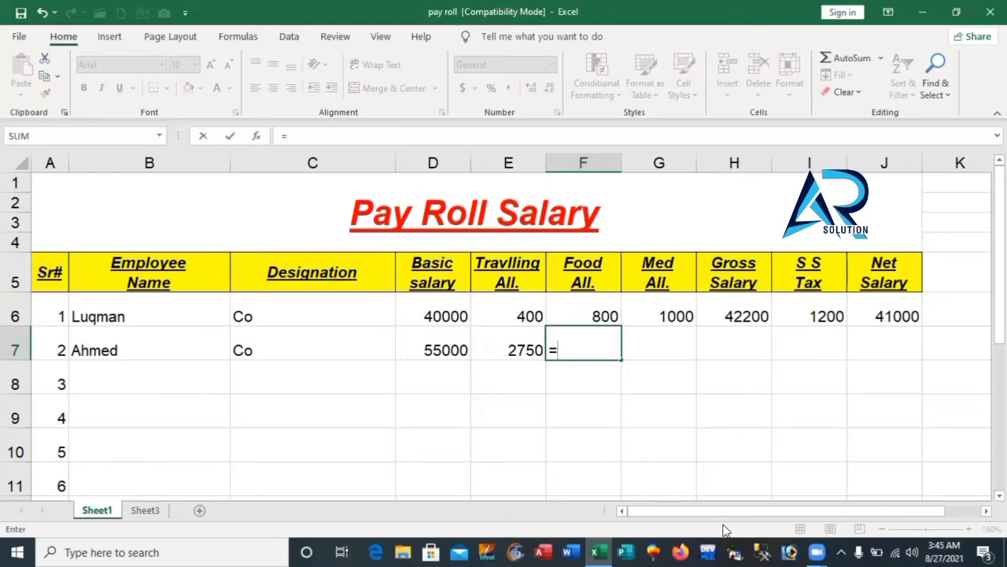
pyautogui.press('Left')
pyautogui.press('Left')
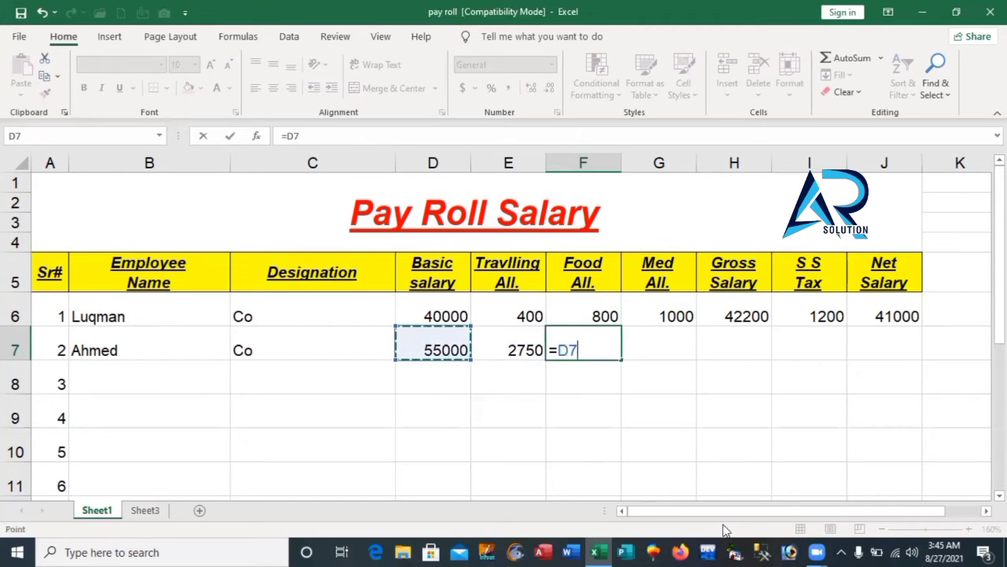
pyautogui.write('*')
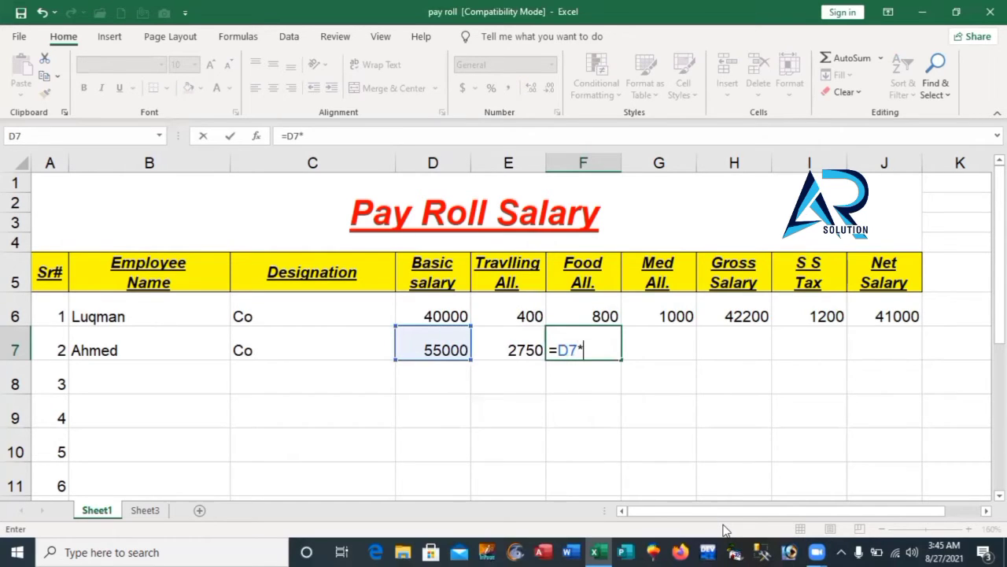
pyautogui.write('7%')
pyautogui.press('Tab')
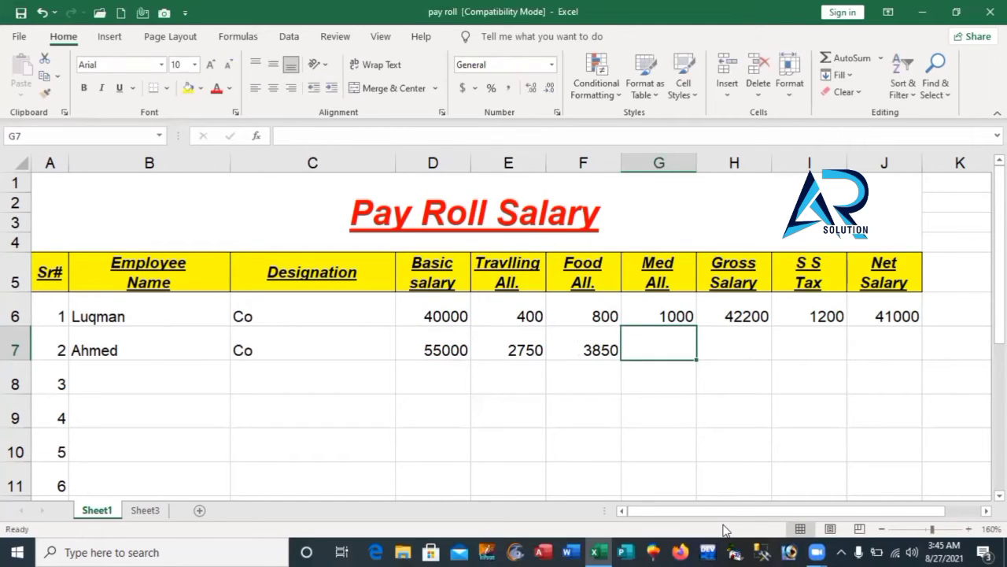
# Enter =D7*8% in G7 (4400) and =SUM(D7:G7) in H7 for a gross salary of 66000.
pyautogui.write('=D7*8%')
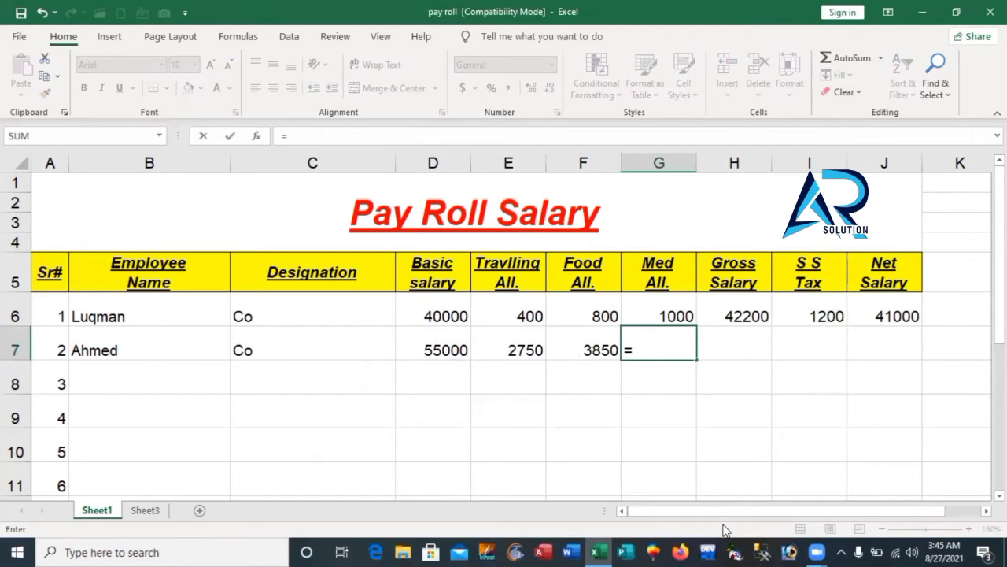
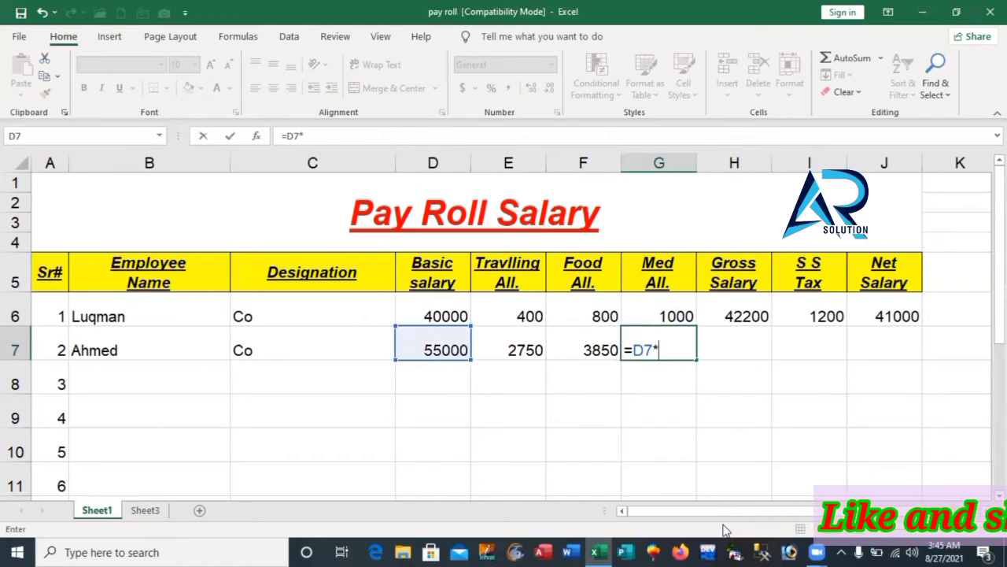
# Enter =D7*5% in E7 (2750) and =D7*7% in F7 (3850), then type =D7*8% in G7.
# Enter =D7*8% in G7 (4400) and =SUM(D7:G7) in H7 for a gross salary of 66000.
pyautogui.write('8%')
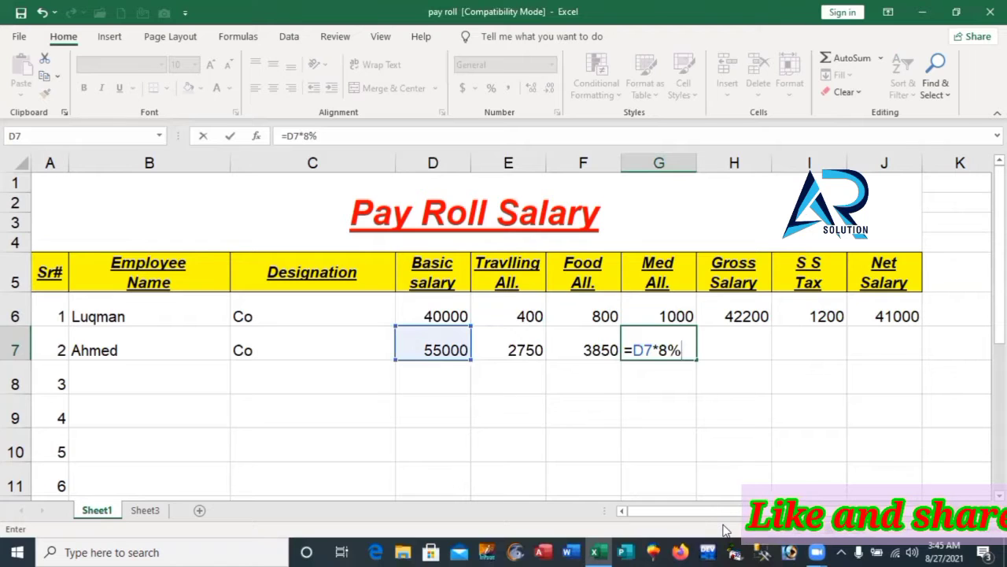
pyautogui.press('Tab')
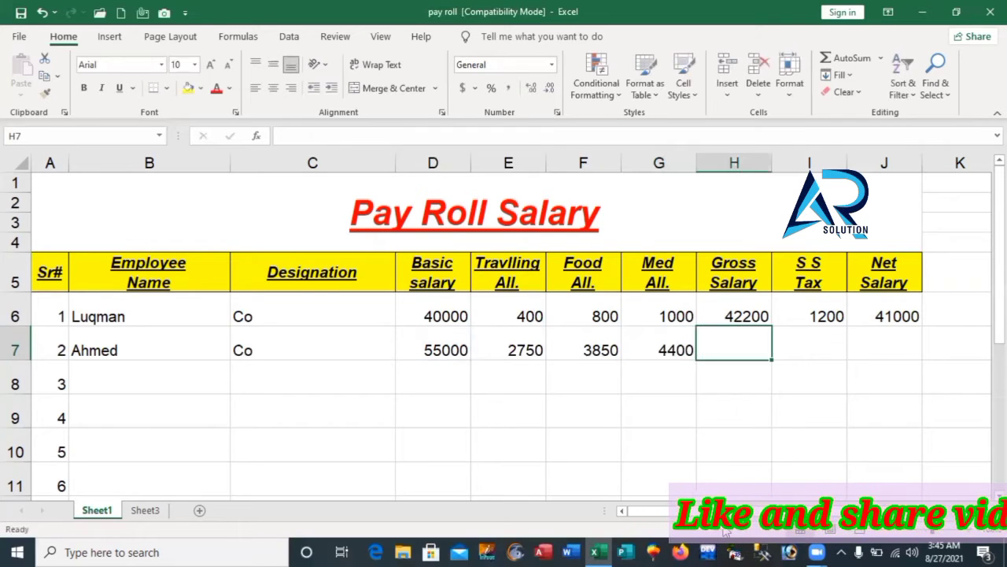
pyautogui.write('=')
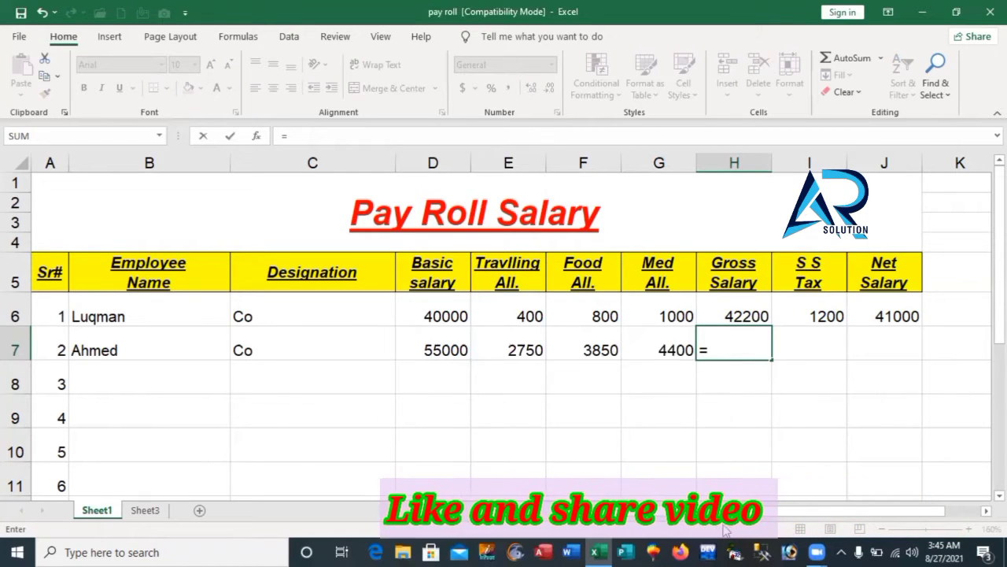
pyautogui.write('sum')
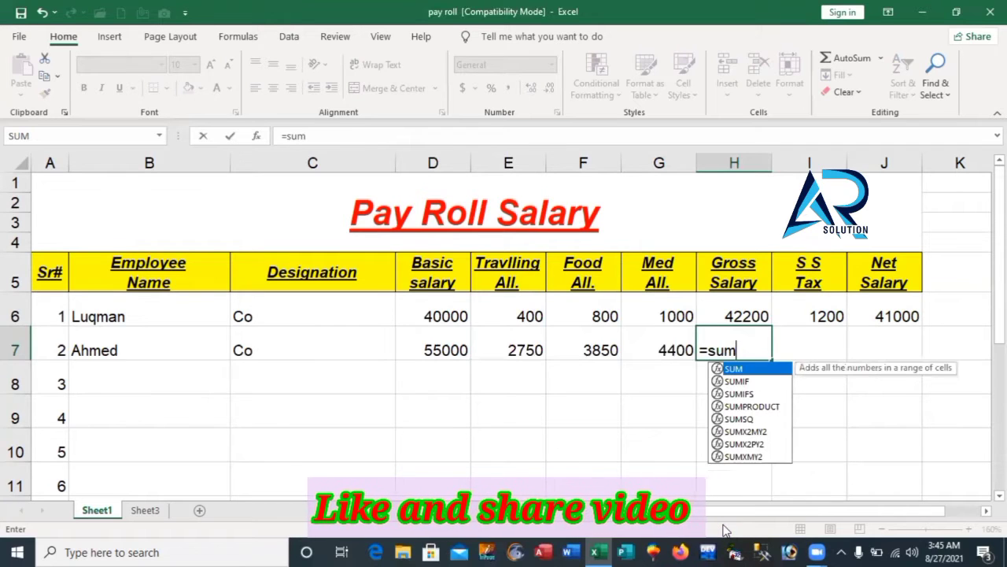
pyautogui.write('(')
pyautogui.press('Left')
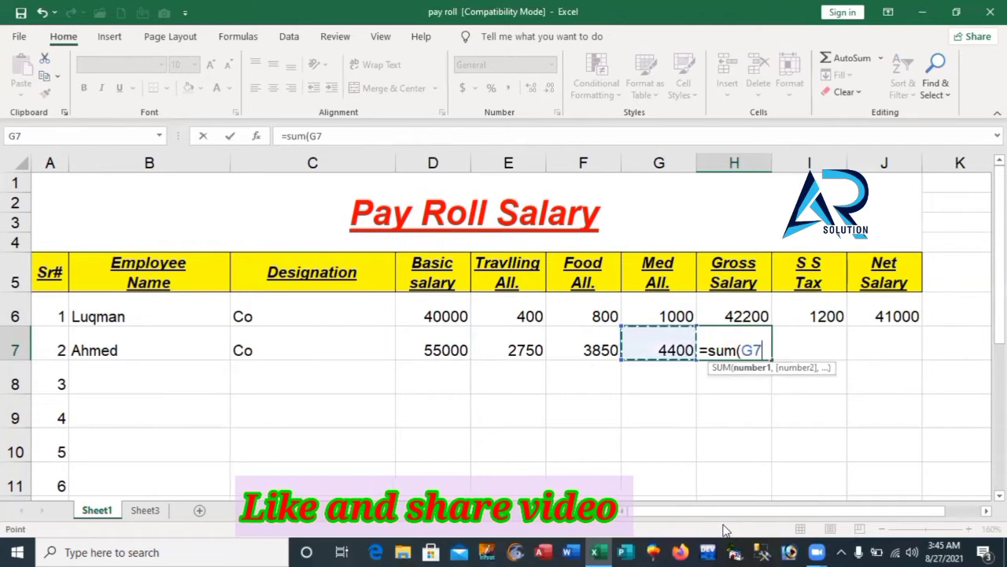
pyautogui.hotkey('shift', 'Left')
pyautogui.hotkey('shift', 'Left')
pyautogui.hotkey('shift', 'Left')
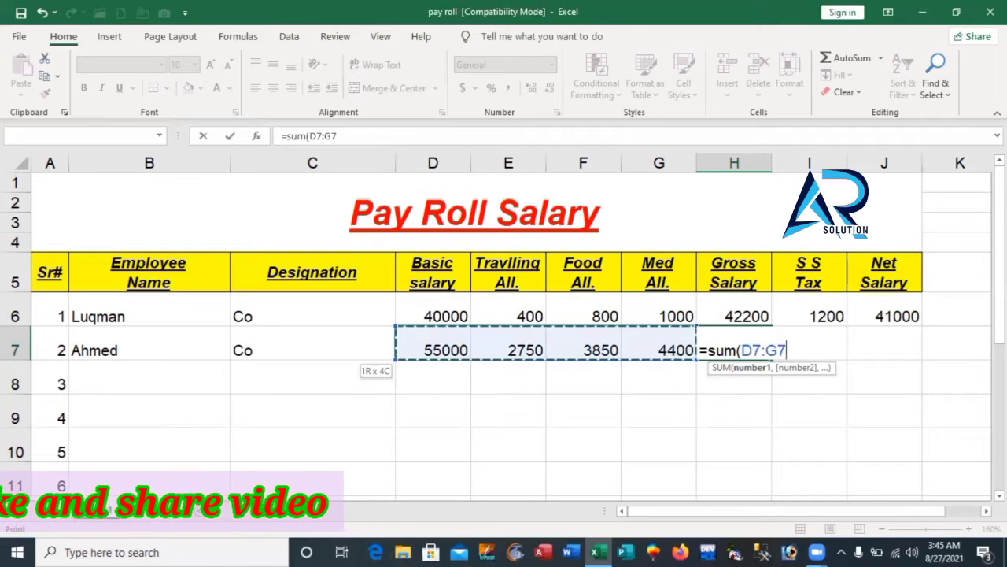
pyautogui.write(')')
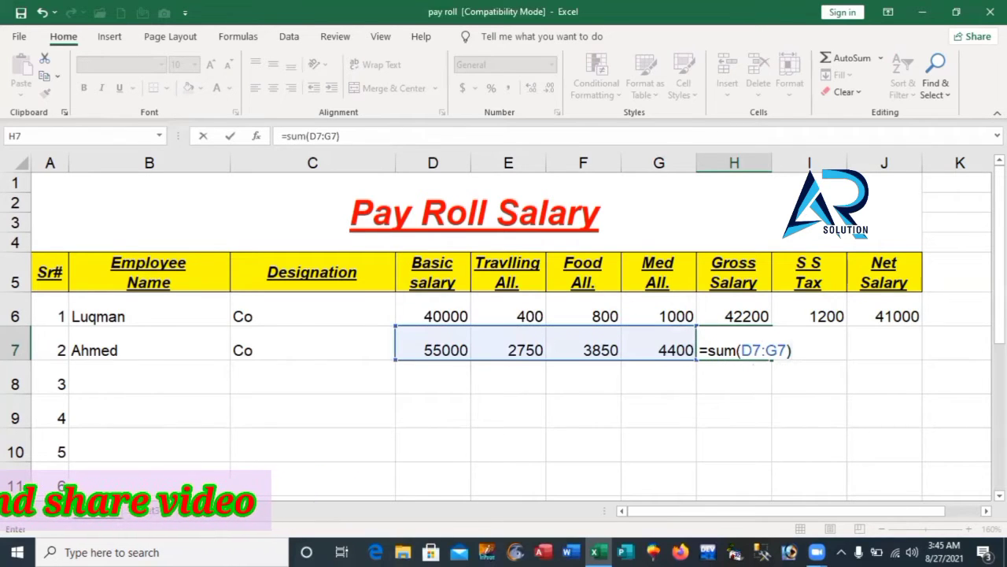
pyautogui.press('Return')
pyautogui.click(787, 344)
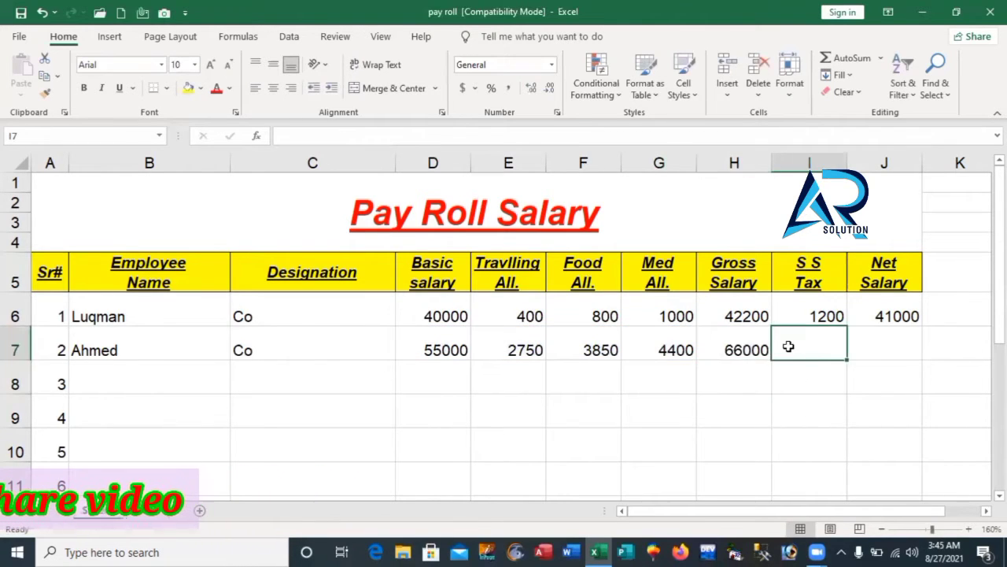
# Start the SS Tax formula in I7 with an equals sign.
pyautogui.write('=')
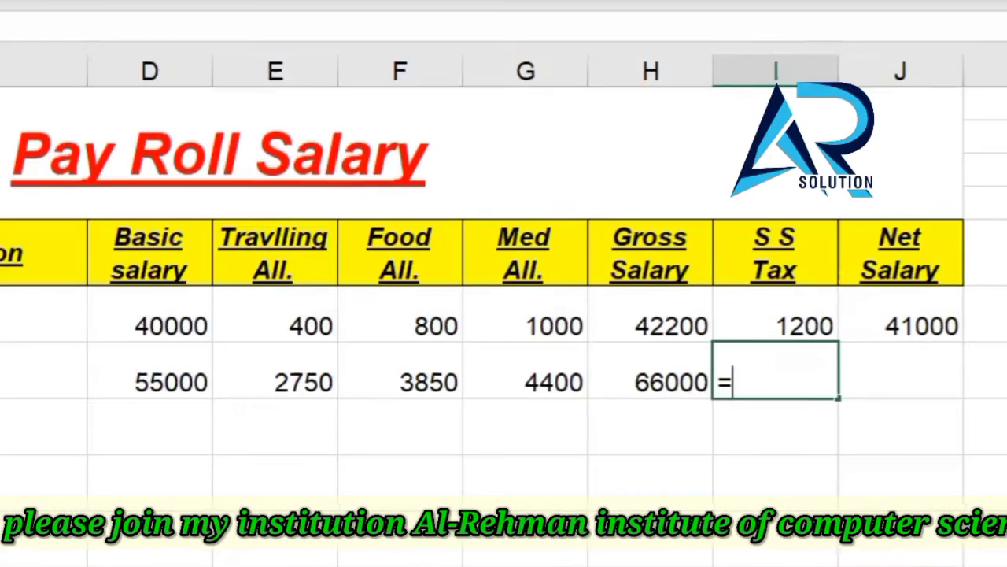
# Complete I7 as =IF(D7>=50000,3%*D7,0), giving an SS Tax of 1650.
pyautogui.write('if')
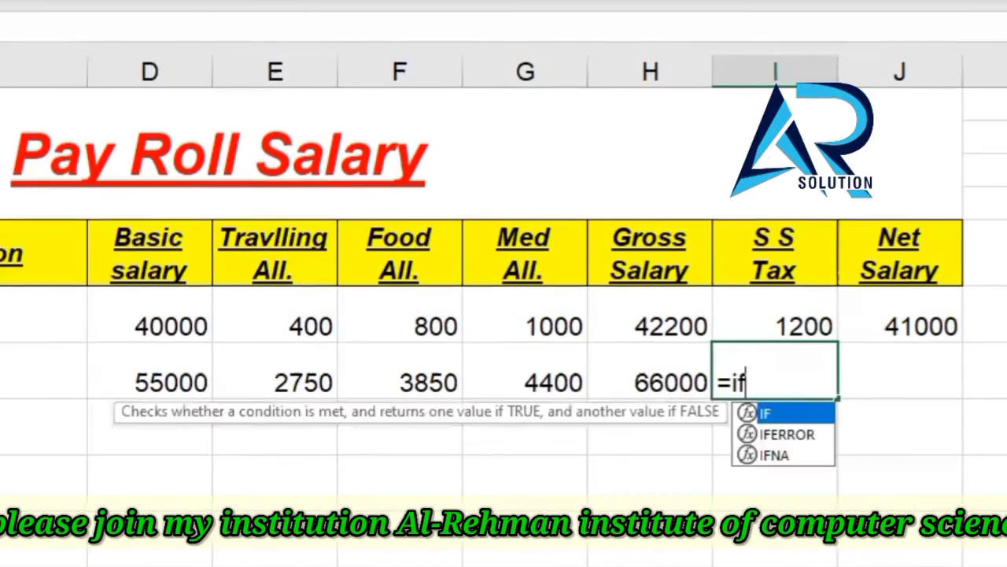
pyautogui.write('(')
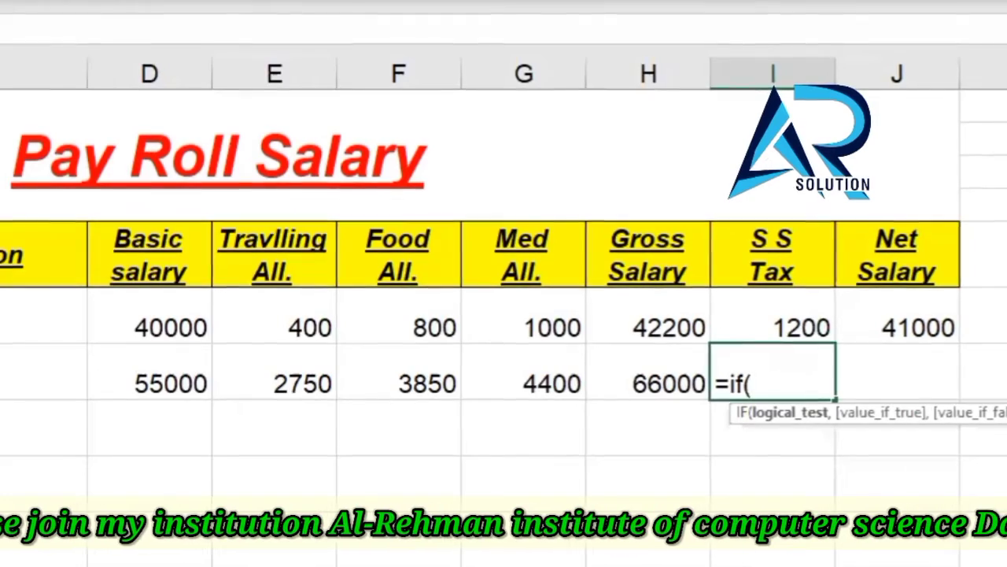
pyautogui.press('Left')
pyautogui.press('Left')
pyautogui.press('Left')
pyautogui.press('Left')
pyautogui.press('Left')
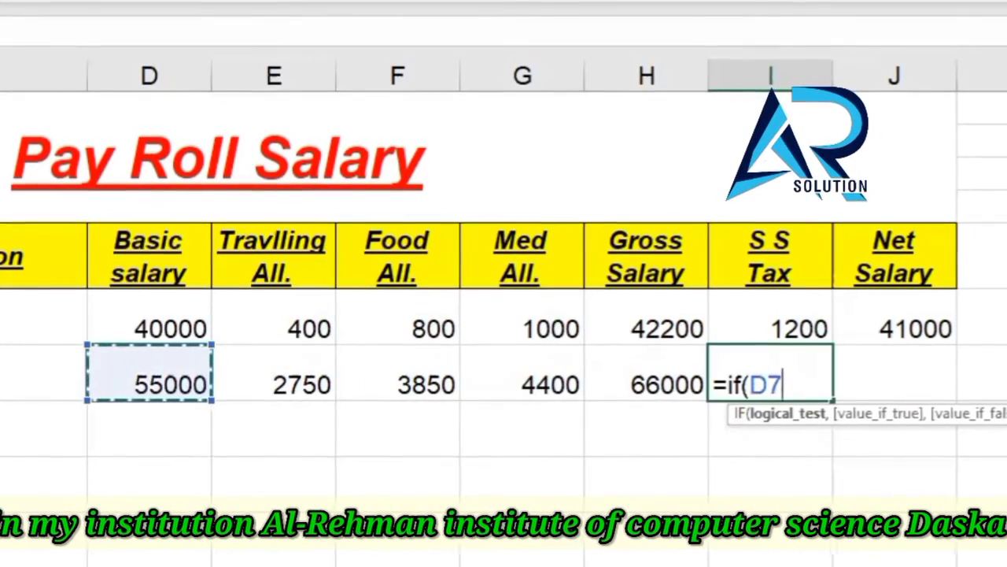
pyautogui.write('>')
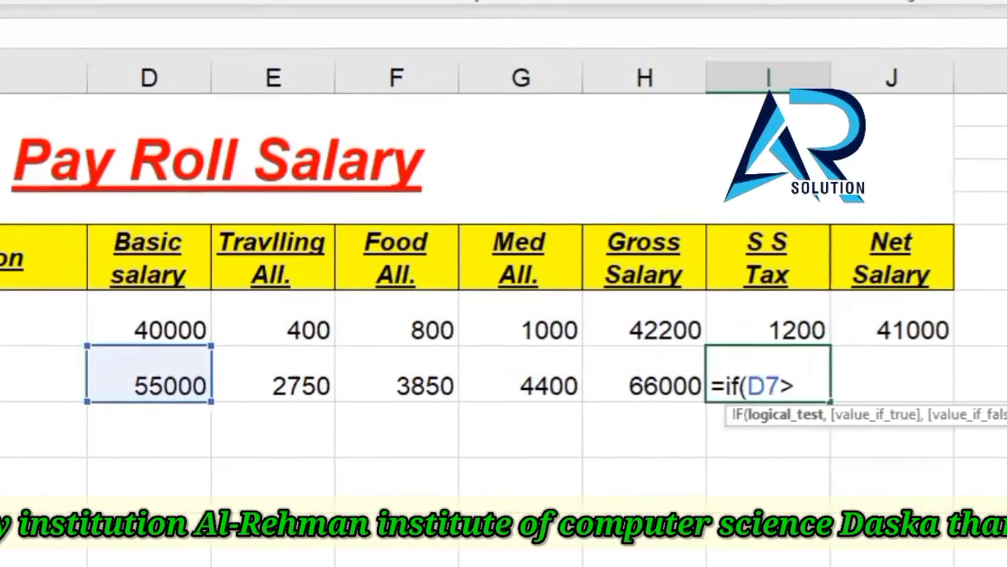
pyautogui.write('=')
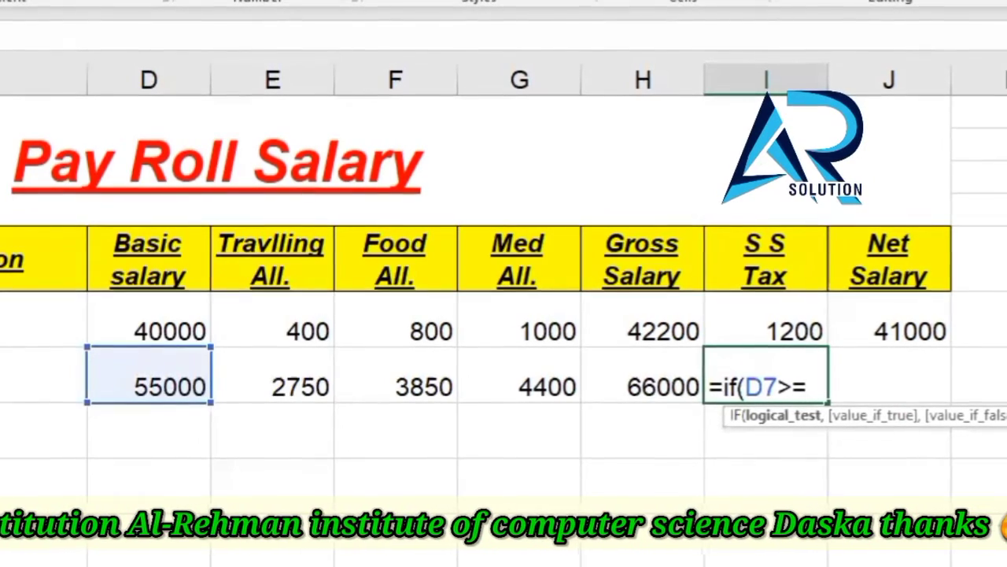
pyautogui.write('5')
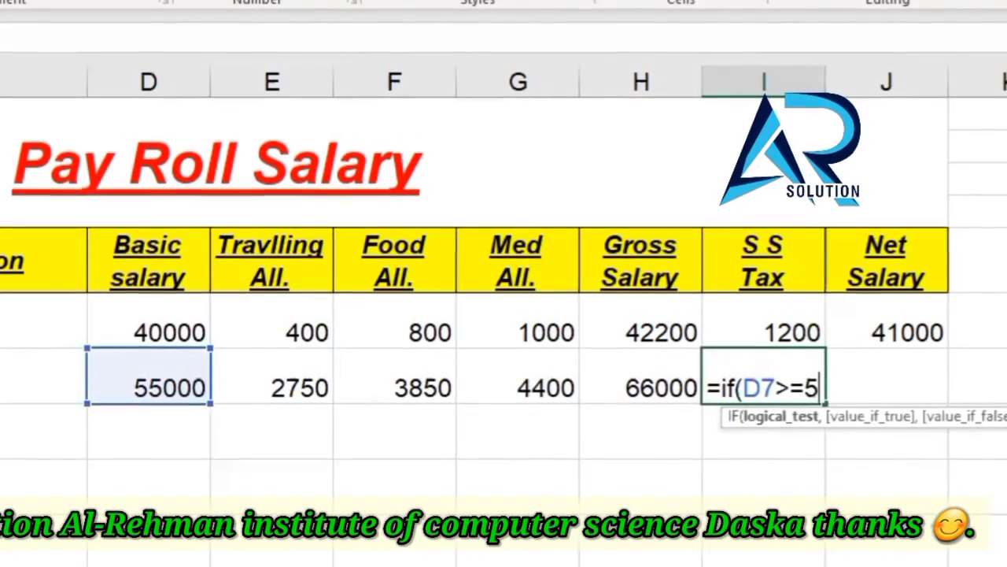
pyautogui.write('0000')
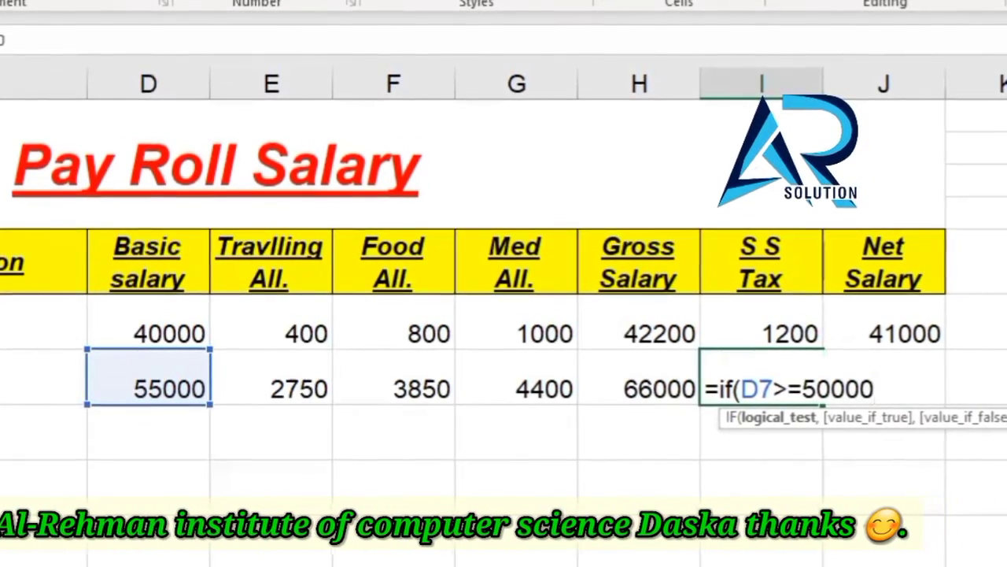
pyautogui.write(',')
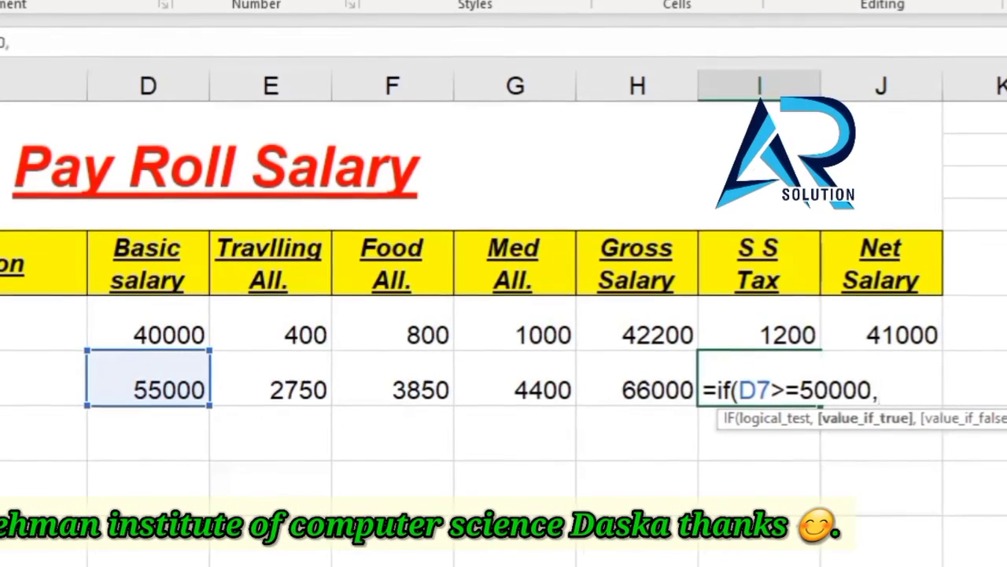
pyautogui.write('3')
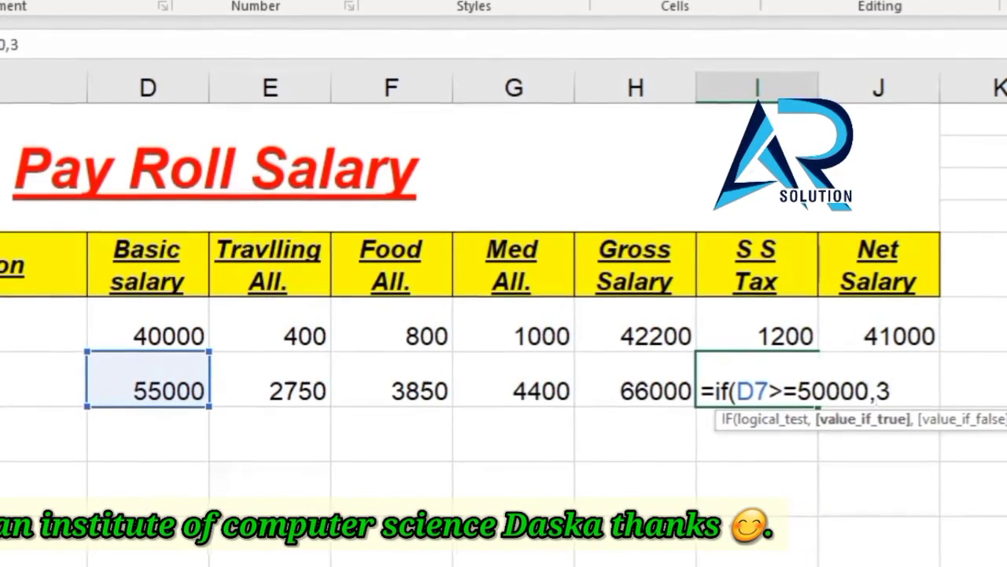
pyautogui.write('%')
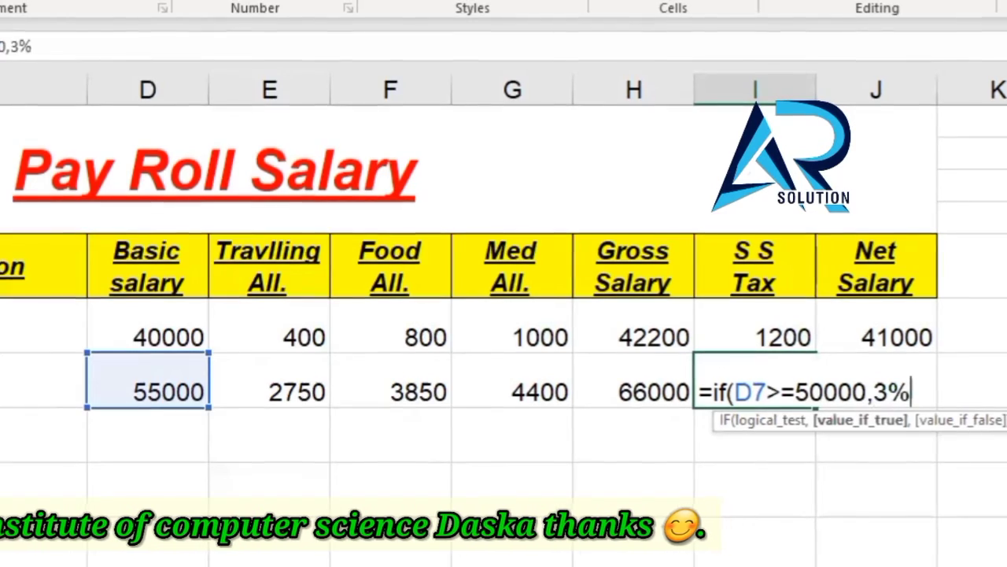
pyautogui.write('*')
pyautogui.press('Left')
pyautogui.press('Left')
pyautogui.press('Left')
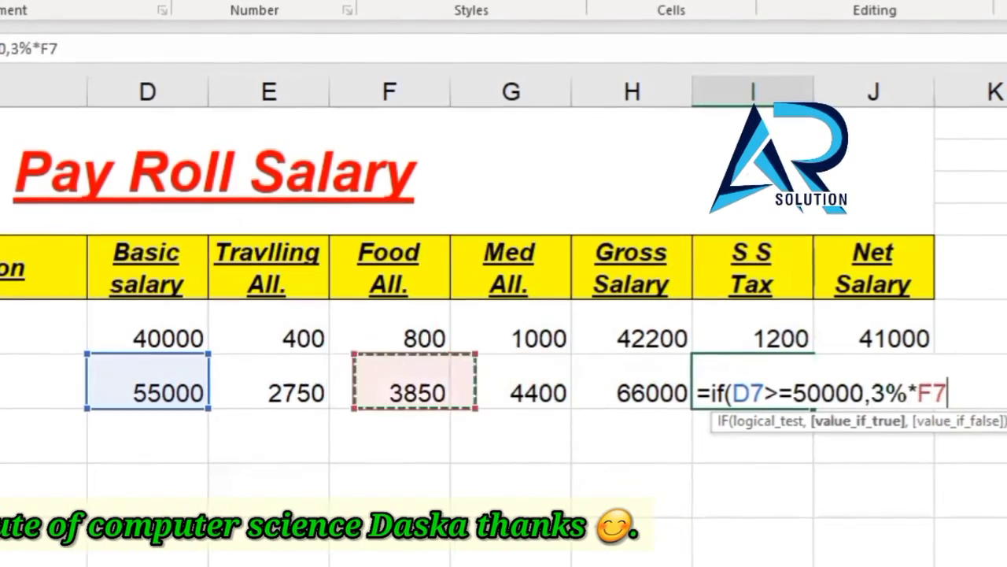
pyautogui.press('Left')
pyautogui.press('Left')
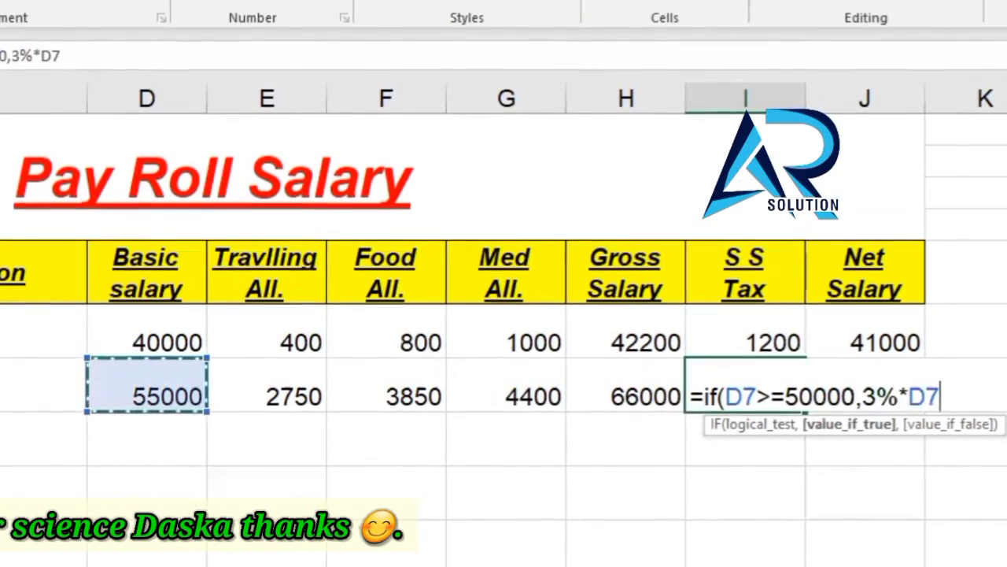
pyautogui.write(',')
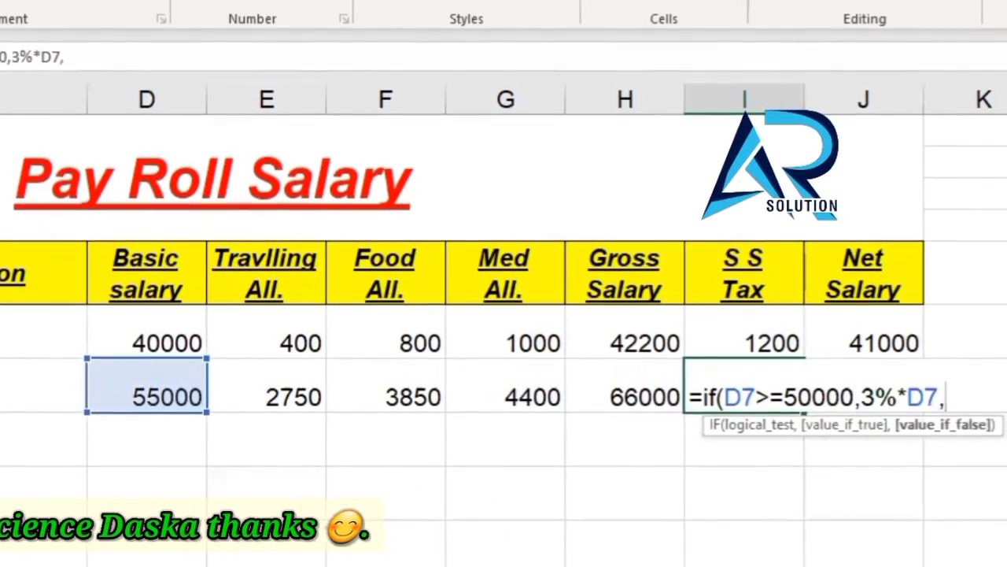
pyautogui.write('0')
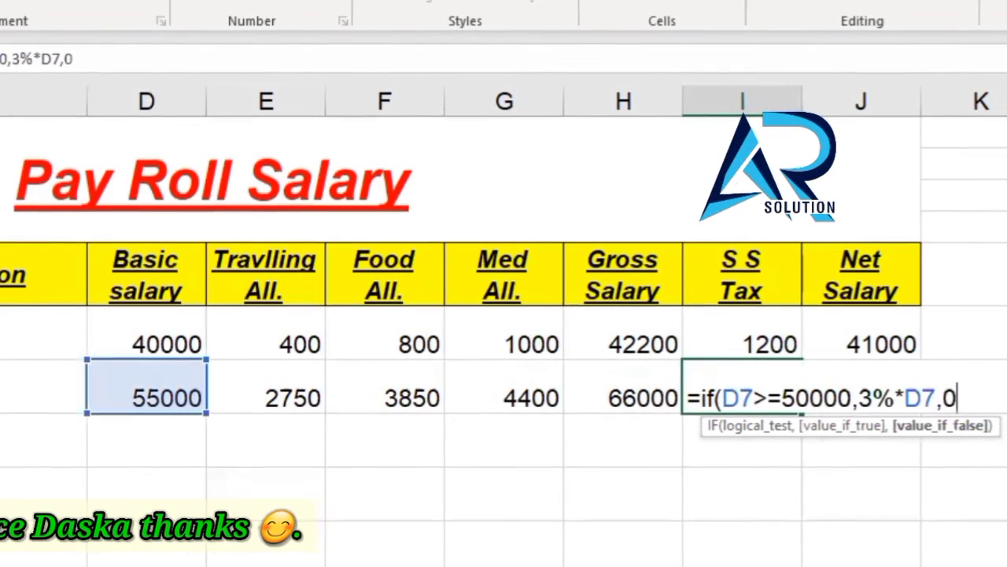
pyautogui.write(')')
pyautogui.press('Return')
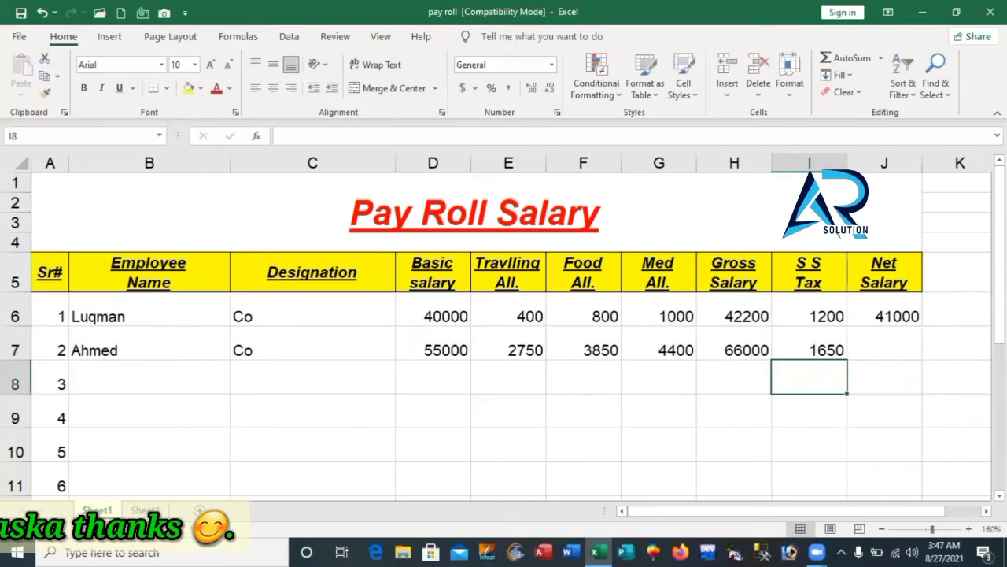
# Try basic salaries of 49000 and then 51000 in D7, checking I7's tax becomes 1530.
pyautogui.click(431, 352)
pyautogui.write('49')
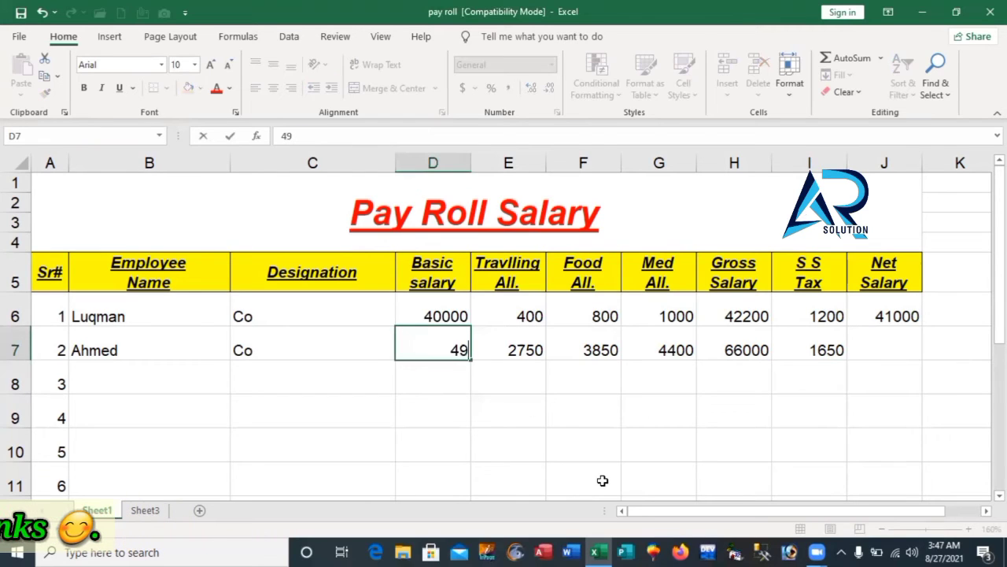
pyautogui.write('000')
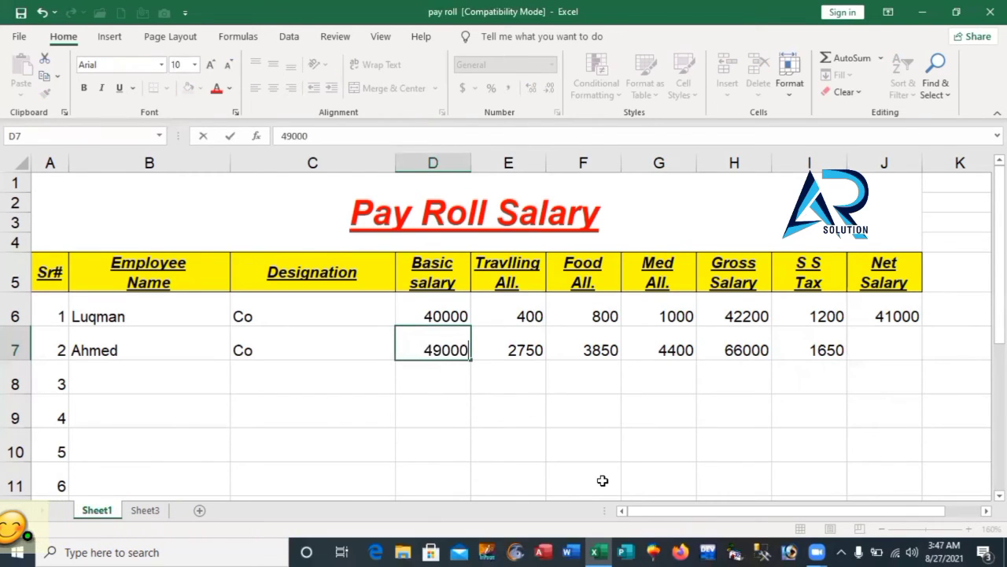
pyautogui.press('Return')
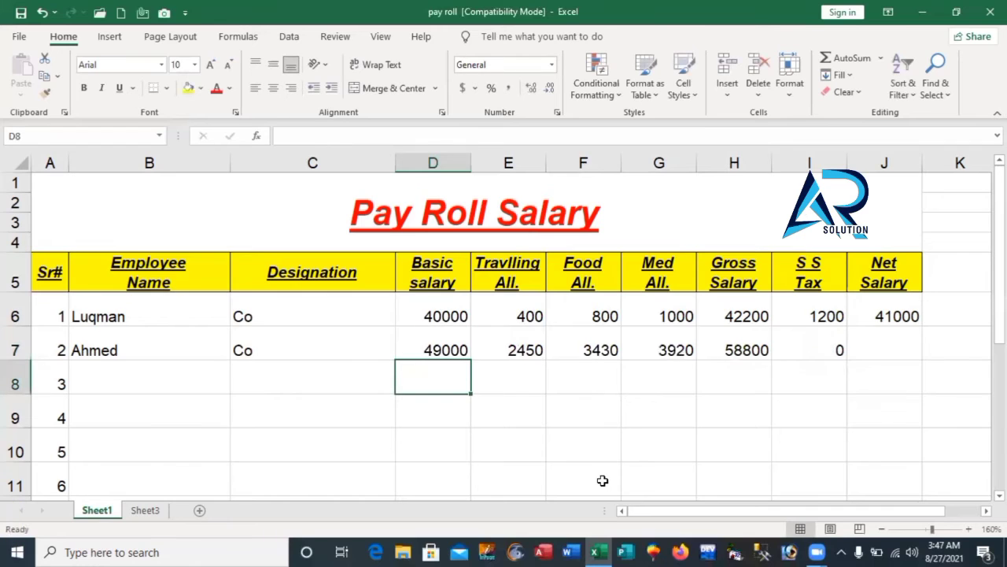
pyautogui.click(455, 349)
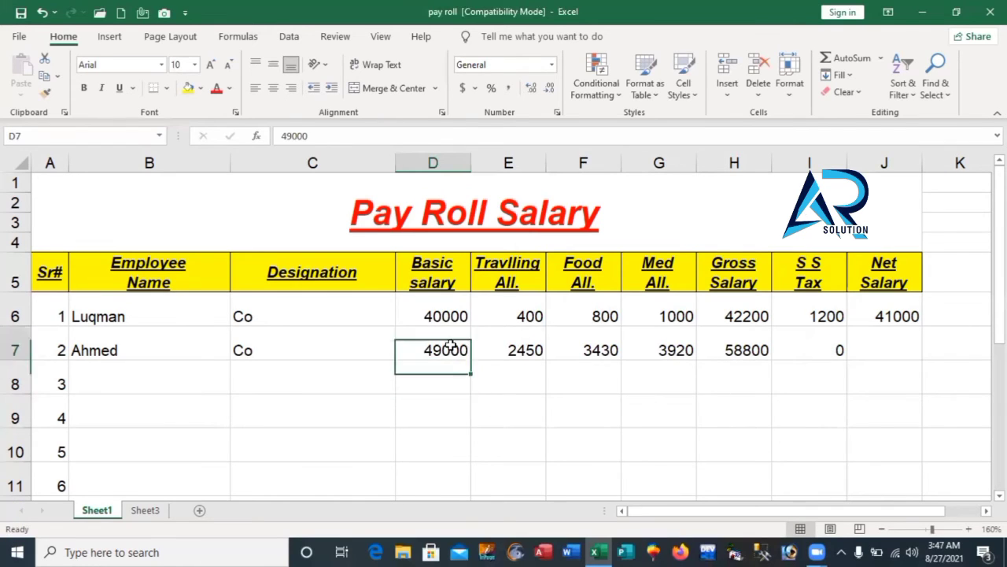
pyautogui.write('5')
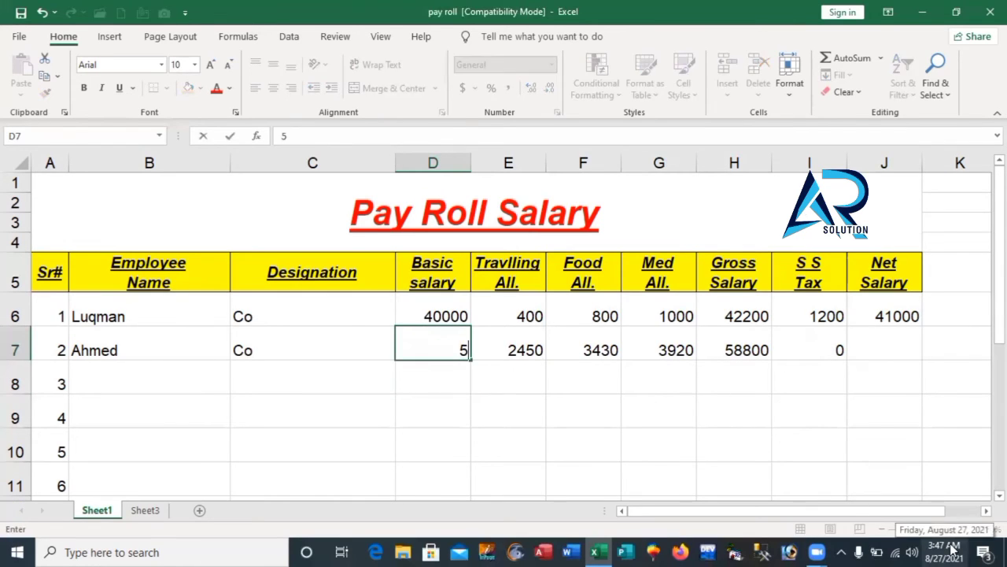
pyautogui.write('1000')
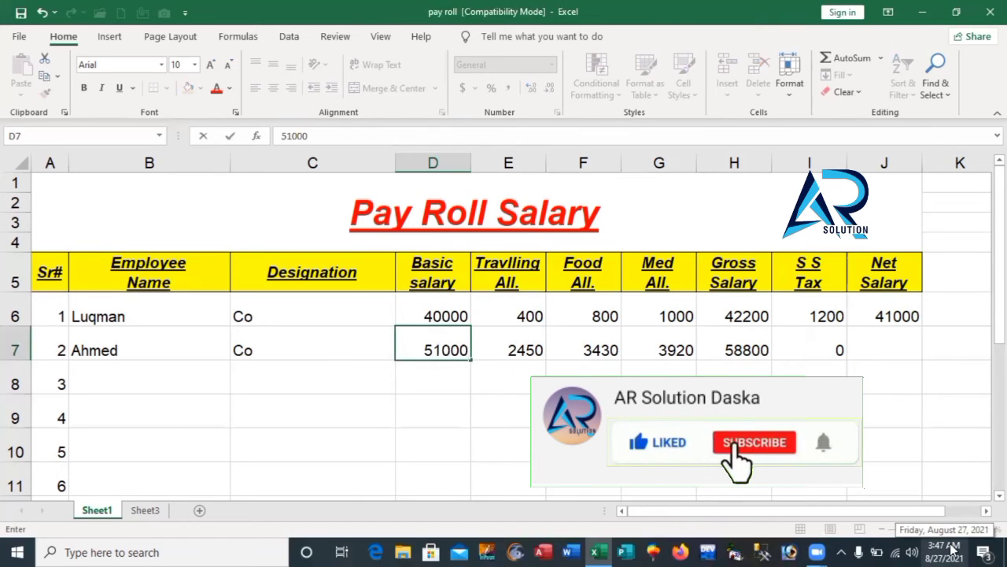
pyautogui.press('Return')
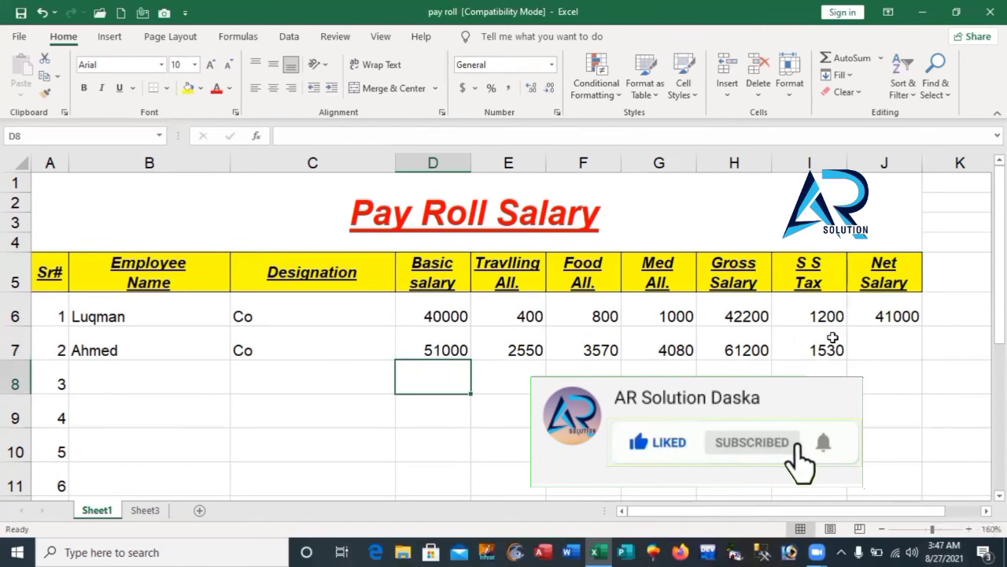
pyautogui.click(832, 342)
pyautogui.click(437, 358)
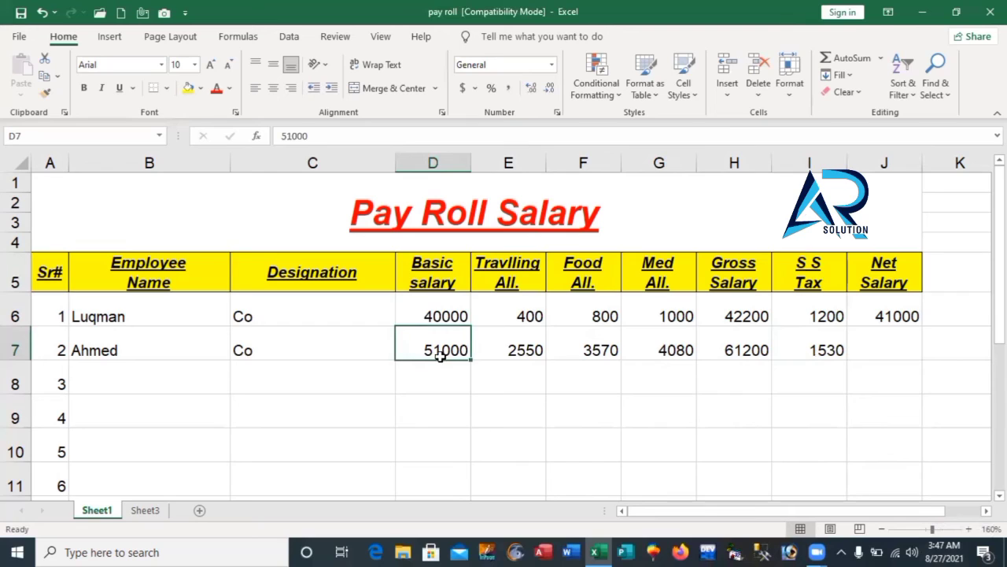
# Enter =H7-I7 in J7 for a net salary of 59670.
pyautogui.click(893, 350)
pyautogui.write('=')
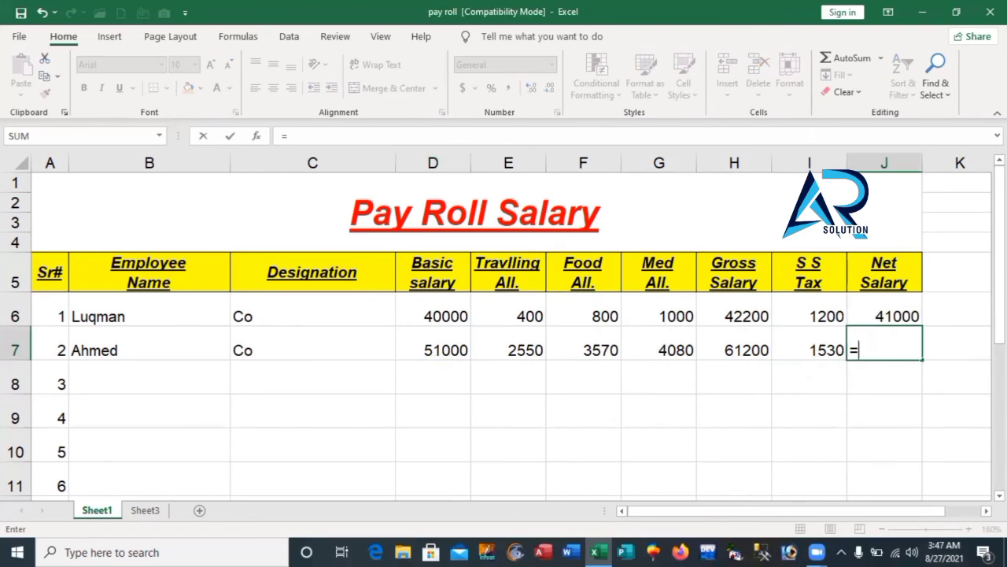
pyautogui.press('Left')
pyautogui.press('Left')
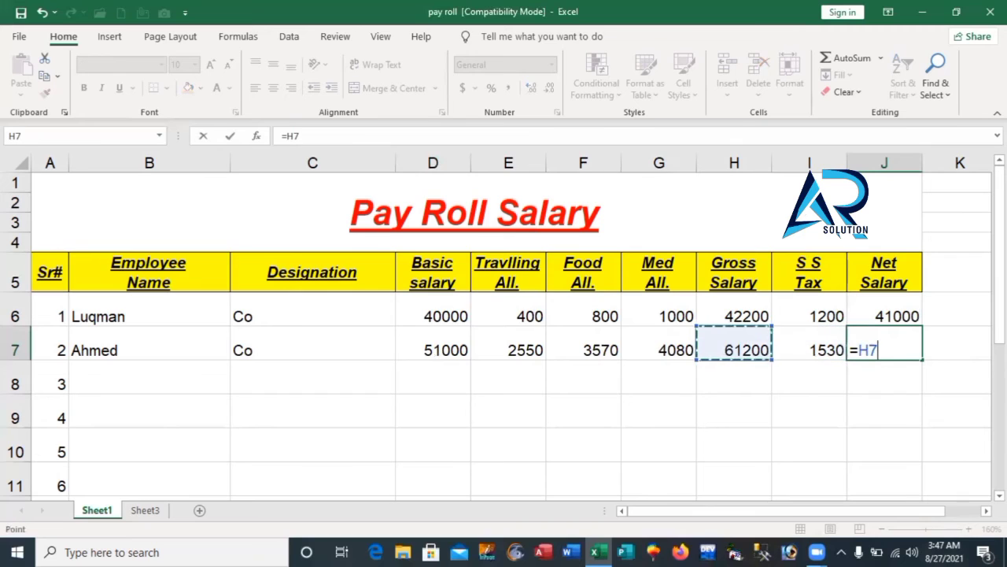
pyautogui.write('-')
pyautogui.press('Left')
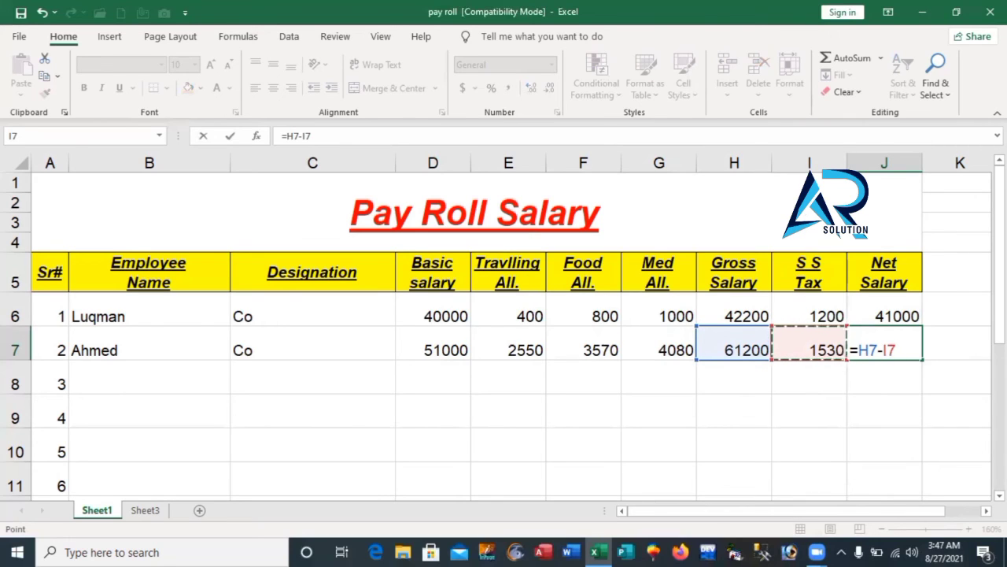
pyautogui.press('Return')
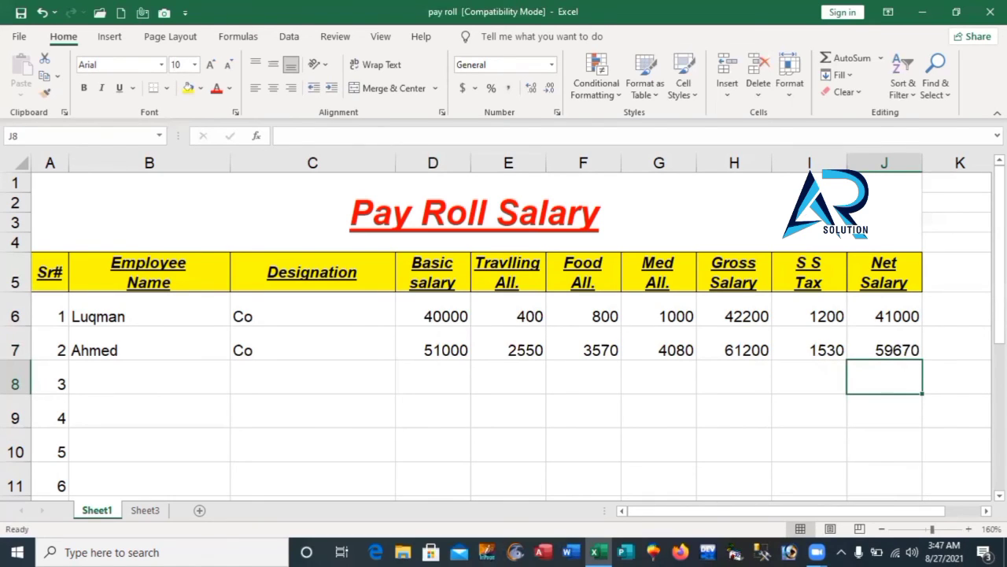
# Review the food allowance formula in F7 and return to the basic salary in D7.
pyautogui.click(604, 372)
pyautogui.click(587, 343)
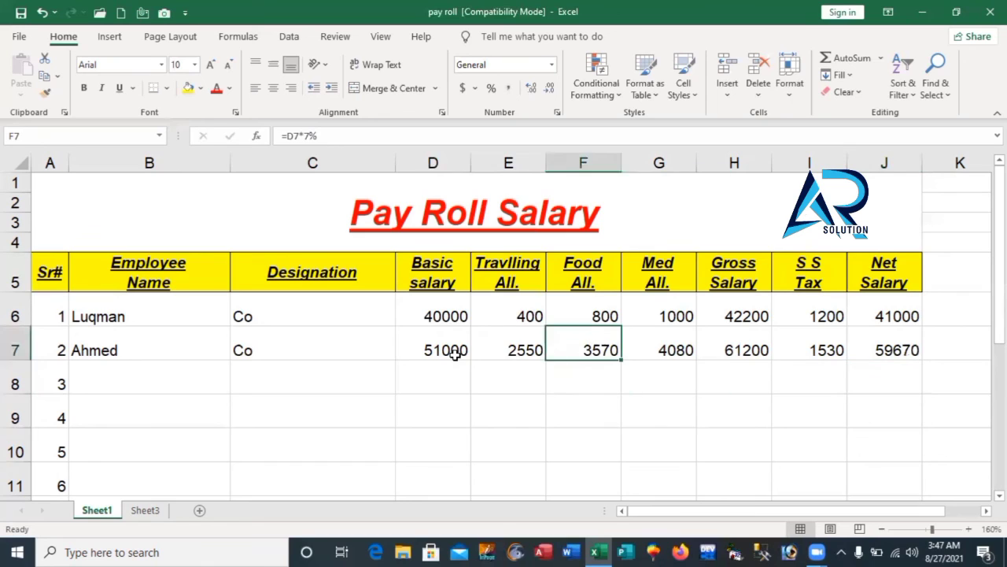
pyautogui.click(454, 354)
pyautogui.click(336, 353)
pyautogui.click(407, 346)
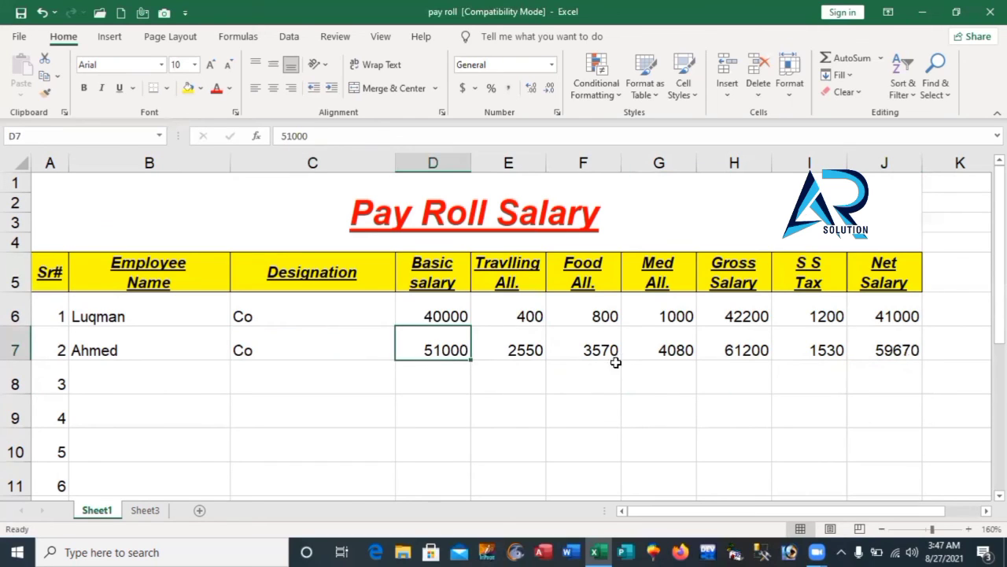